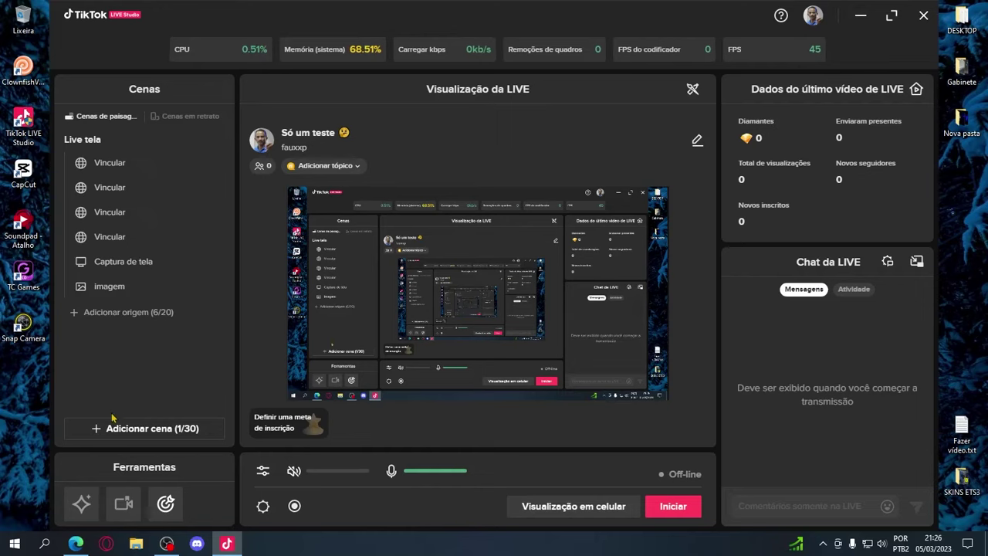
Switch to the TikFinity setup page in the browser and focus the required TikTok name field
{"action": "left_click", "coordinate": [75, 544]}
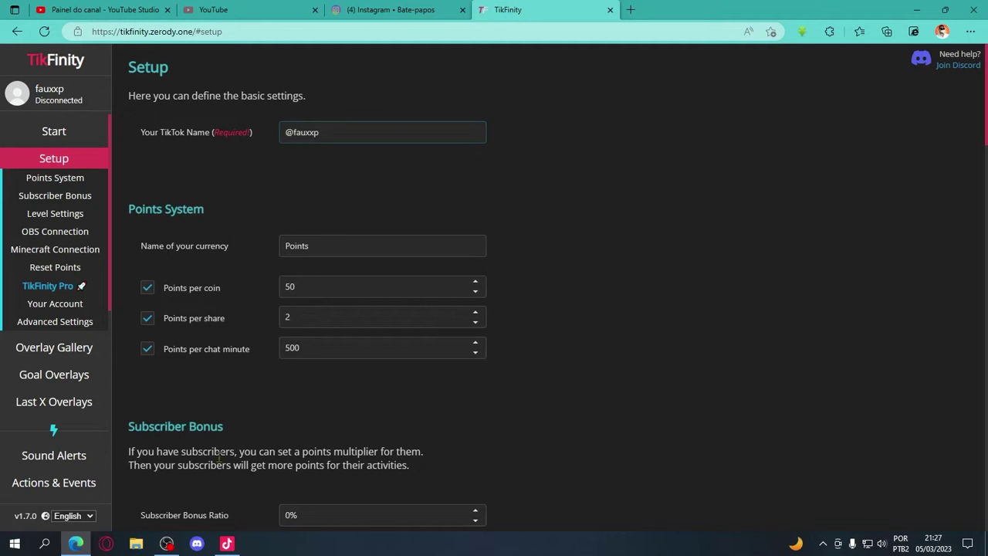
{"action": "left_click", "coordinate": [226, 543]}
{"action": "left_click", "coordinate": [75, 544]}
{"action": "left_click", "coordinate": [341, 135]}
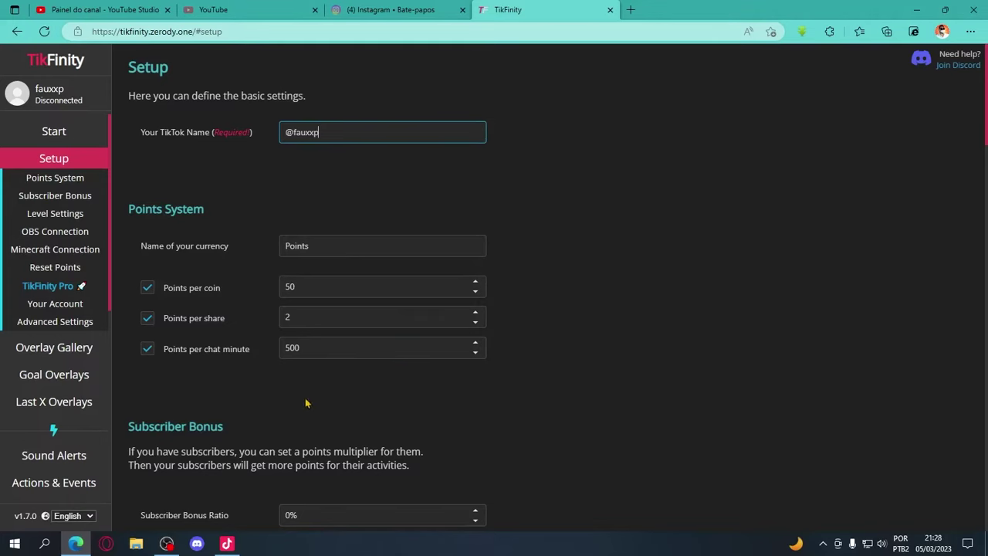
Open the Actions & Events page and look over the existing actions, including Seguidores
{"action": "scroll", "coordinate": [304, 403], "scroll_direction": "down", "scroll_amount": 1}
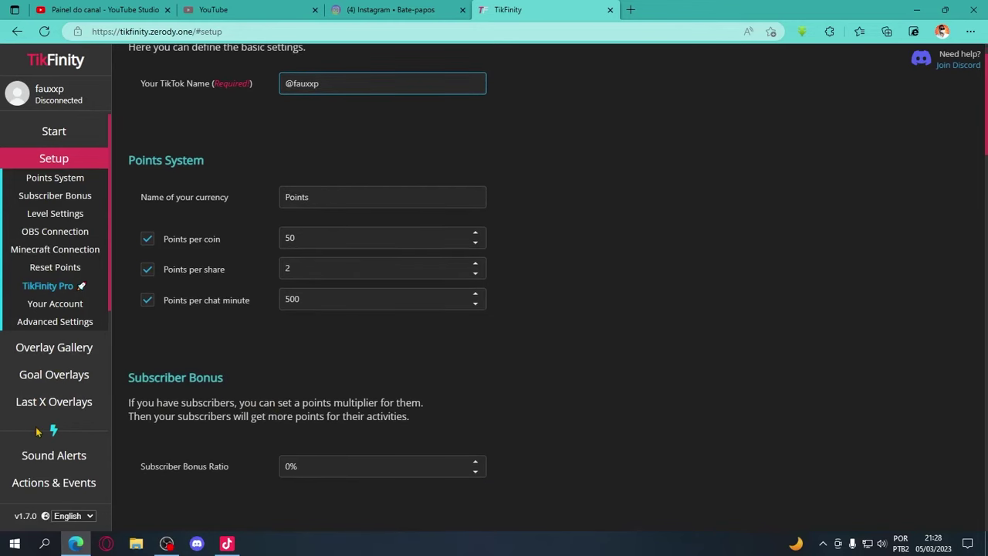
{"action": "scroll", "coordinate": [40, 369], "scroll_direction": "down", "scroll_amount": 1}
{"action": "left_click", "coordinate": [47, 446]}
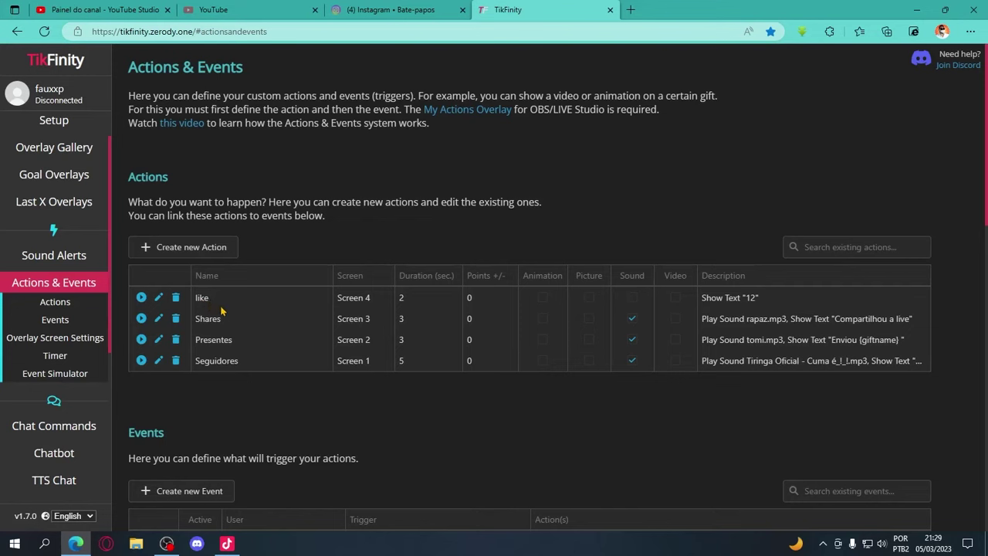
{"action": "left_click", "coordinate": [206, 360]}
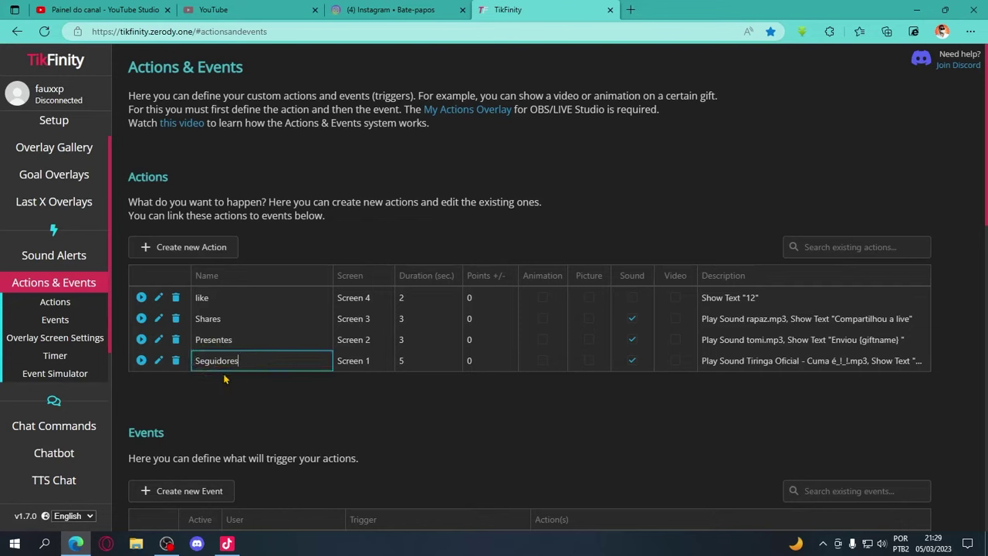
{"action": "left_click", "coordinate": [238, 395]}
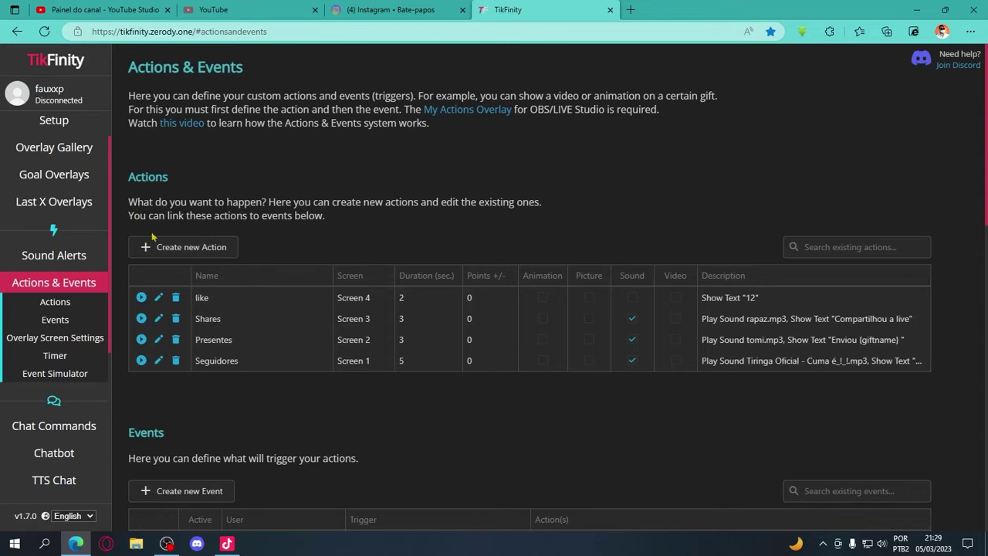
Start a new action that shows a user and text alert reading "Obrigado por seguir {username}!"
{"action": "left_click", "coordinate": [204, 250]}
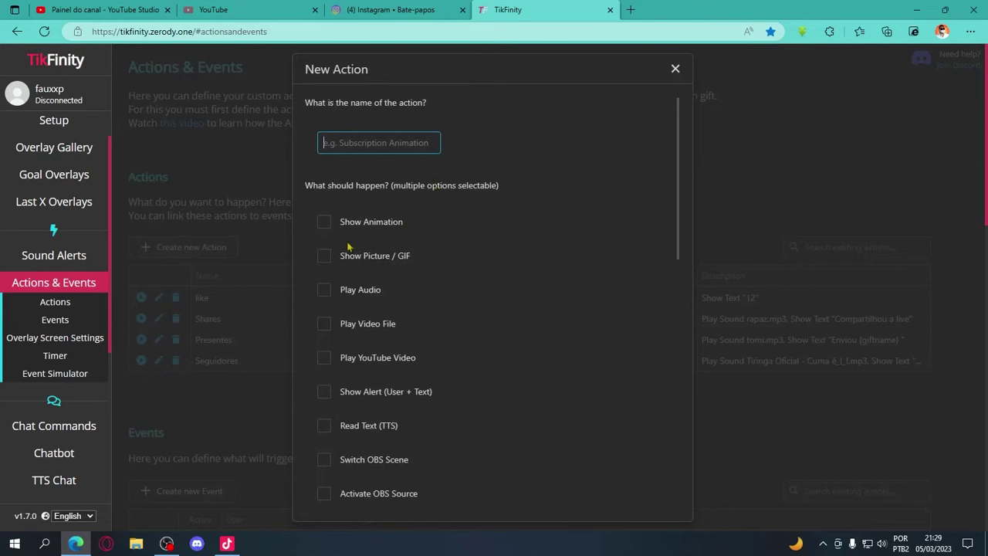
{"action": "scroll", "coordinate": [347, 313], "scroll_direction": "down", "scroll_amount": 3}
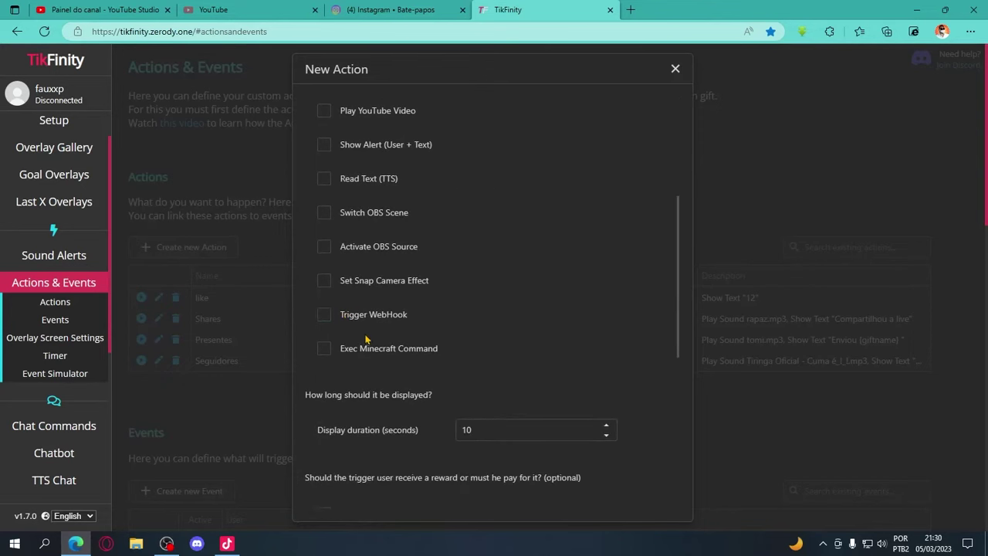
{"action": "scroll", "coordinate": [341, 338], "scroll_direction": "up", "scroll_amount": 2}
{"action": "left_click", "coordinate": [362, 302]}
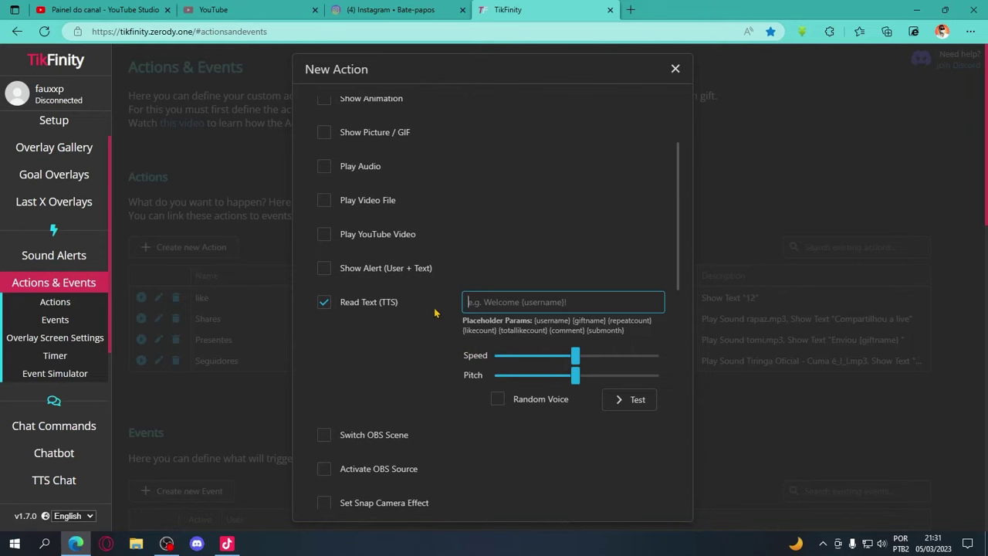
{"action": "left_click", "coordinate": [324, 268]}
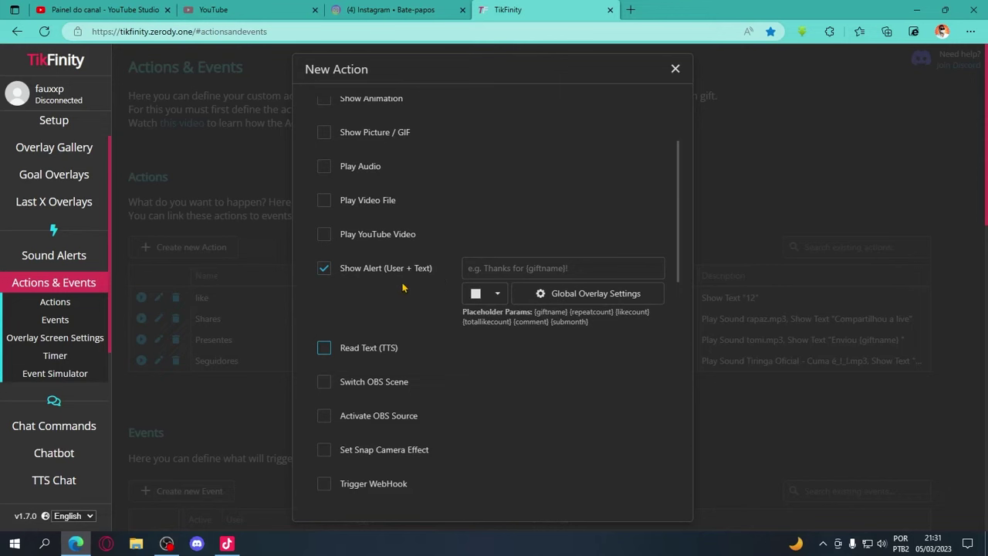
{"action": "left_click", "coordinate": [475, 270]}
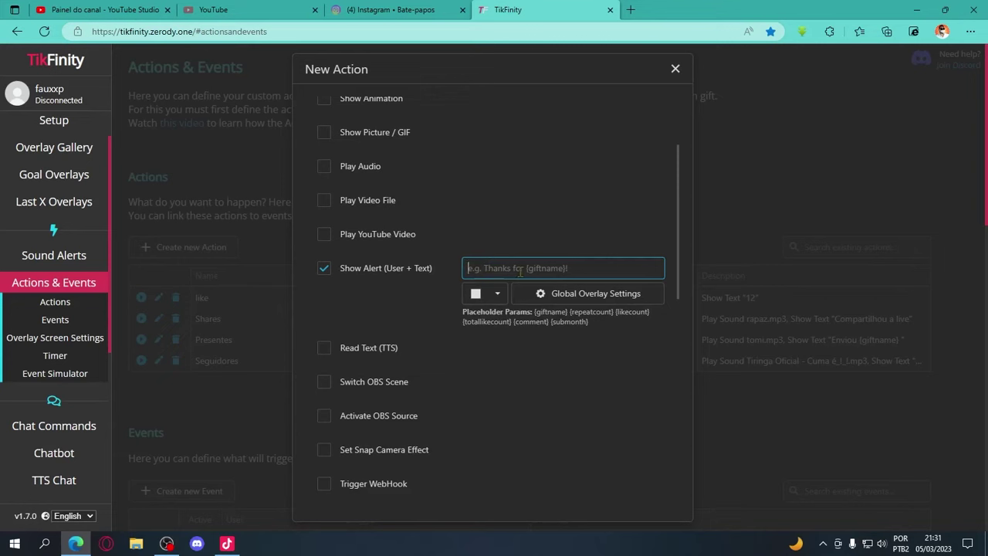
{"action": "type", "text": "Obrigado por seguir {username}!"}
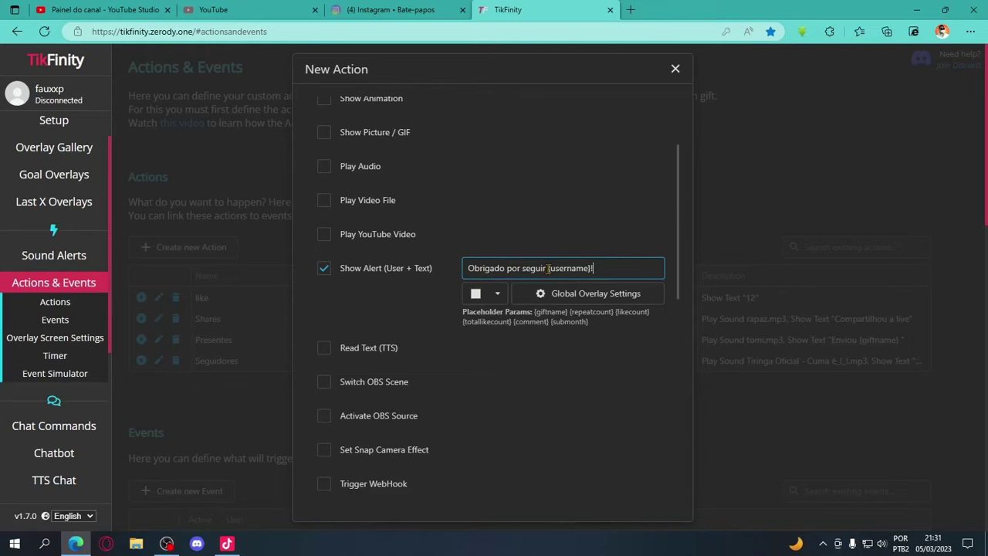
{"action": "mouse_move", "coordinate": [548, 267]}
{"action": "left_mouse_down"}
{"action": "mouse_move", "coordinate": [616, 269]}
{"action": "mouse_move", "coordinate": [551, 267]}
{"action": "left_mouse_up"}
{"action": "left_click", "coordinate": [600, 267]}
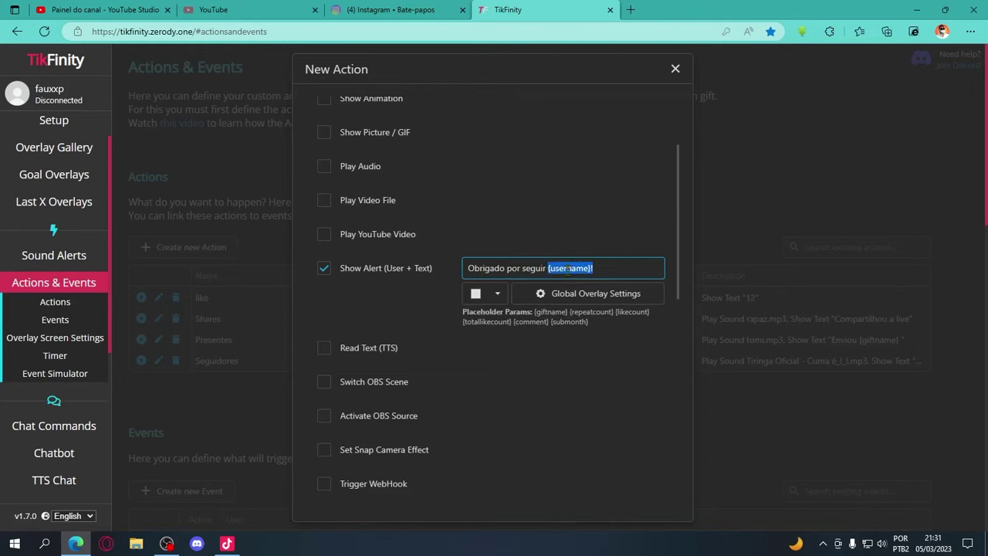
Set the alert text colour to bright cyan, #00d9ff
{"action": "left_click", "coordinate": [498, 294]}
{"action": "left_click_drag", "start_coordinate": [550, 183], "coordinate": [678, 27]}
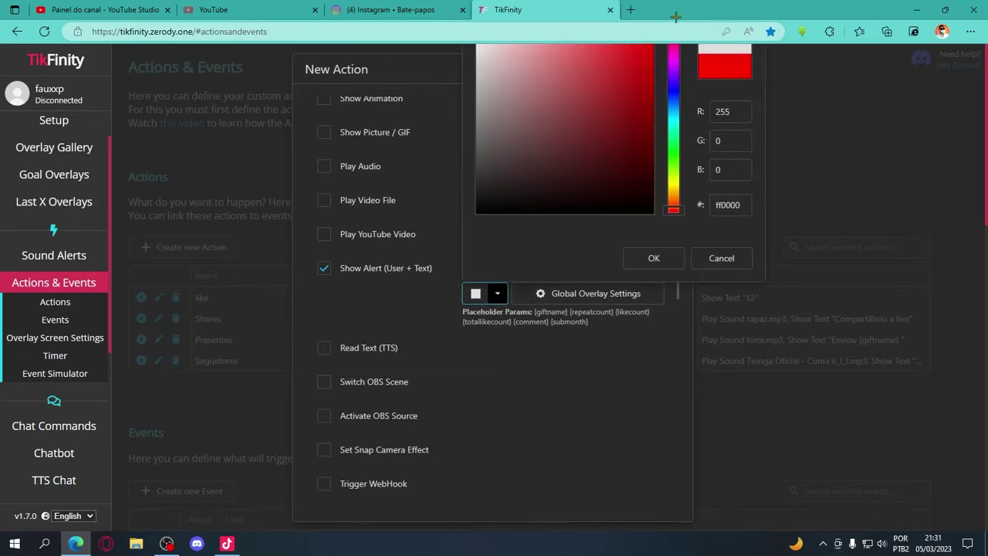
{"action": "left_click_drag", "start_coordinate": [673, 94], "coordinate": [677, 224]}
{"action": "scroll", "coordinate": [677, 128], "scroll_direction": "up", "scroll_amount": 2}
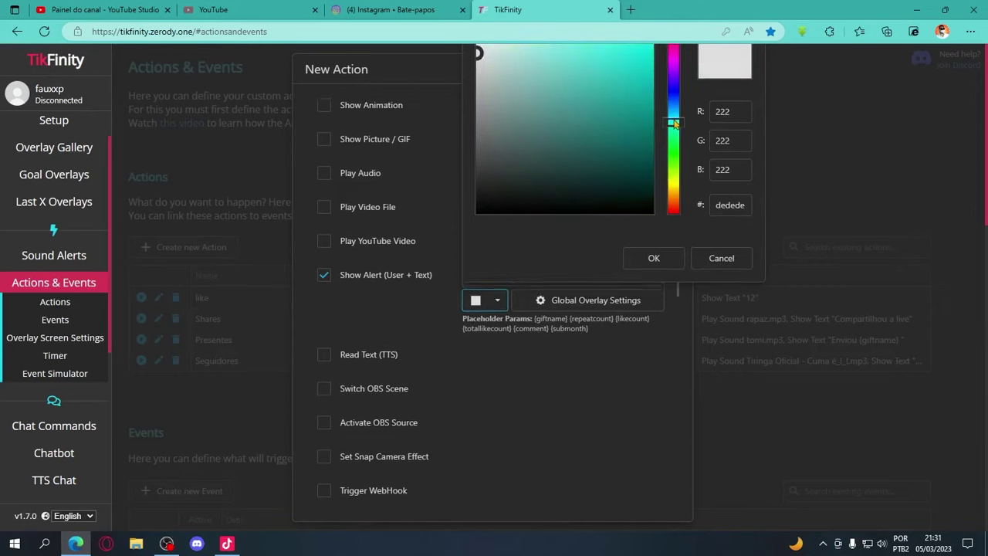
{"action": "left_click", "coordinate": [498, 417]}
{"action": "left_click", "coordinate": [674, 241]}
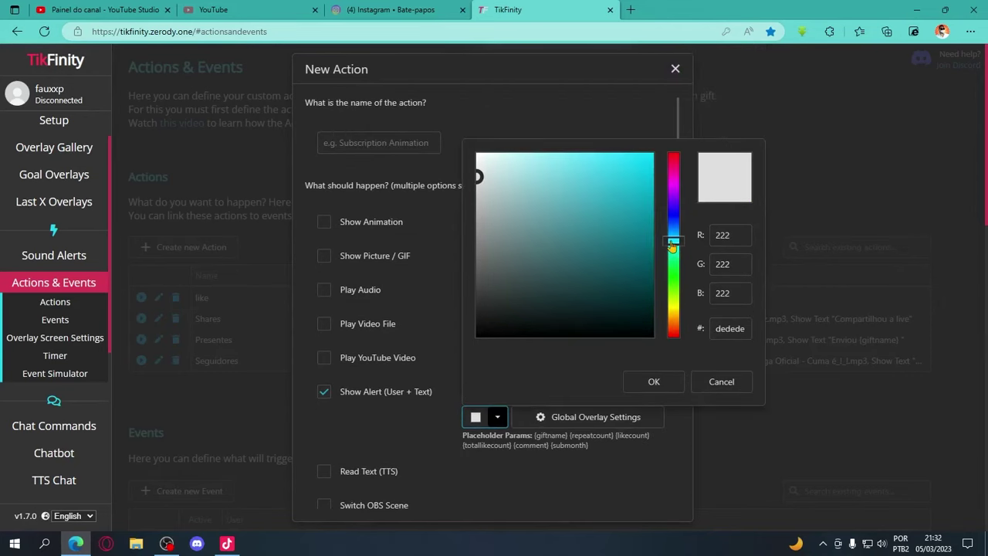
{"action": "left_click_drag", "start_coordinate": [631, 211], "coordinate": [654, 152]}
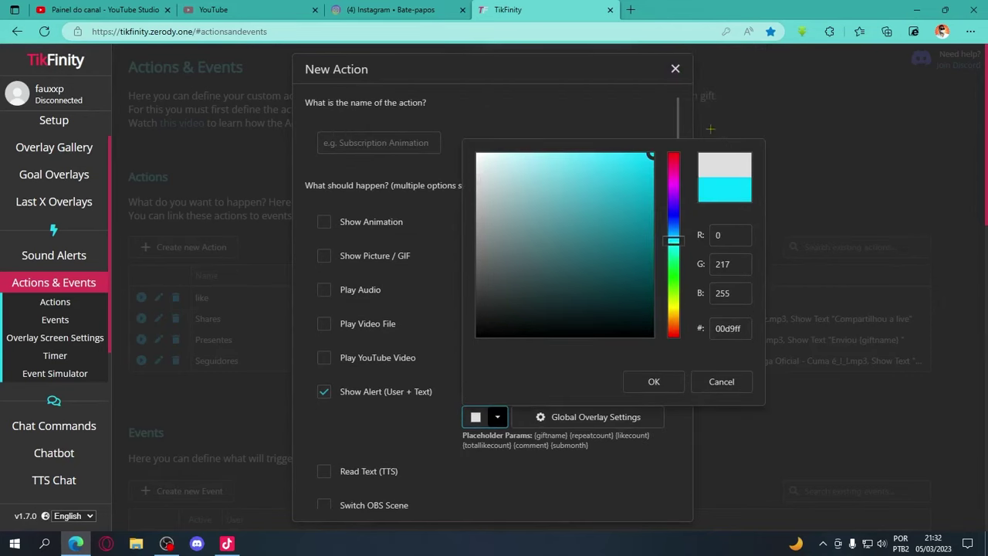
{"action": "left_click", "coordinate": [654, 381]}
Set the new action's display duration to 4 seconds
{"action": "scroll", "coordinate": [553, 231], "scroll_direction": "down", "scroll_amount": 3}
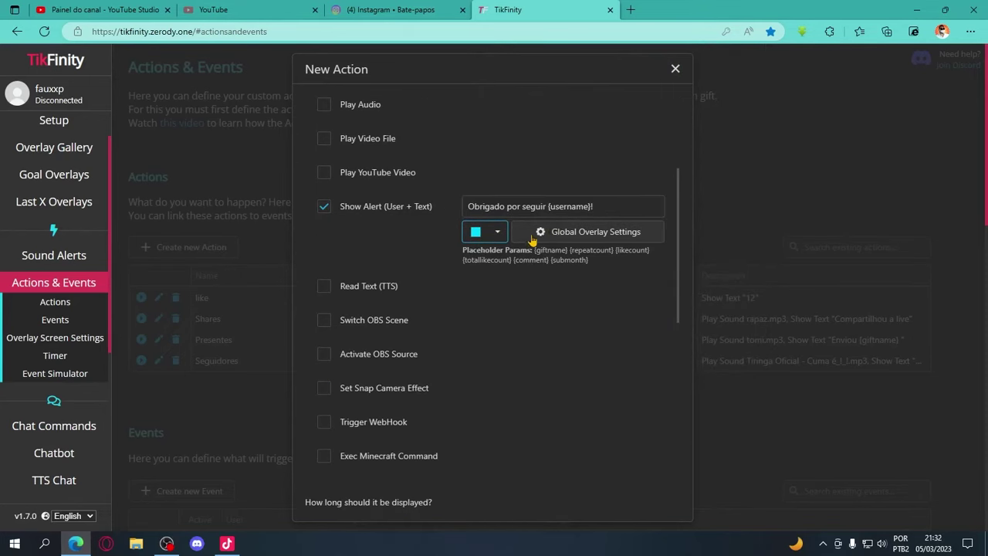
{"action": "scroll", "coordinate": [507, 267], "scroll_direction": "down", "scroll_amount": 4}
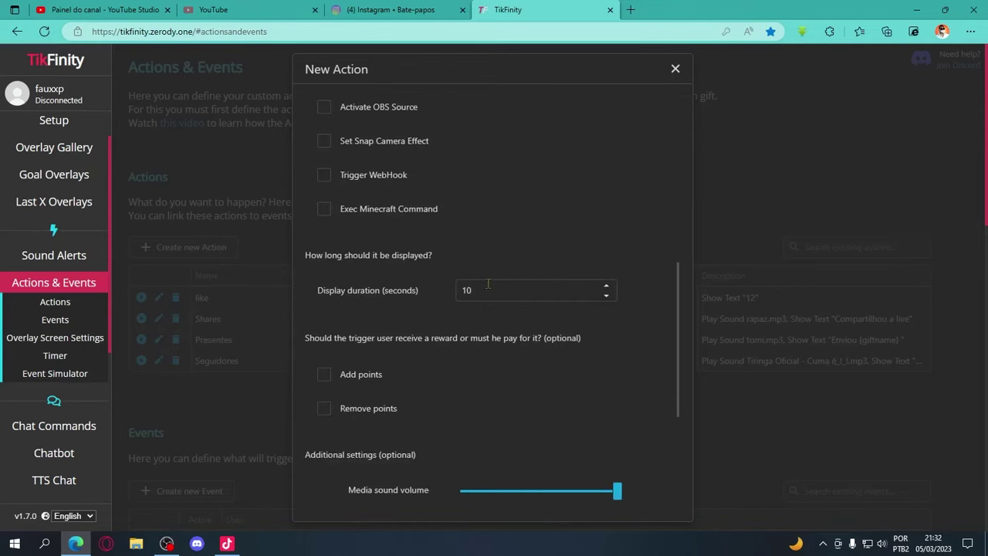
{"action": "left_click_drag", "start_coordinate": [504, 288], "coordinate": [444, 293]}
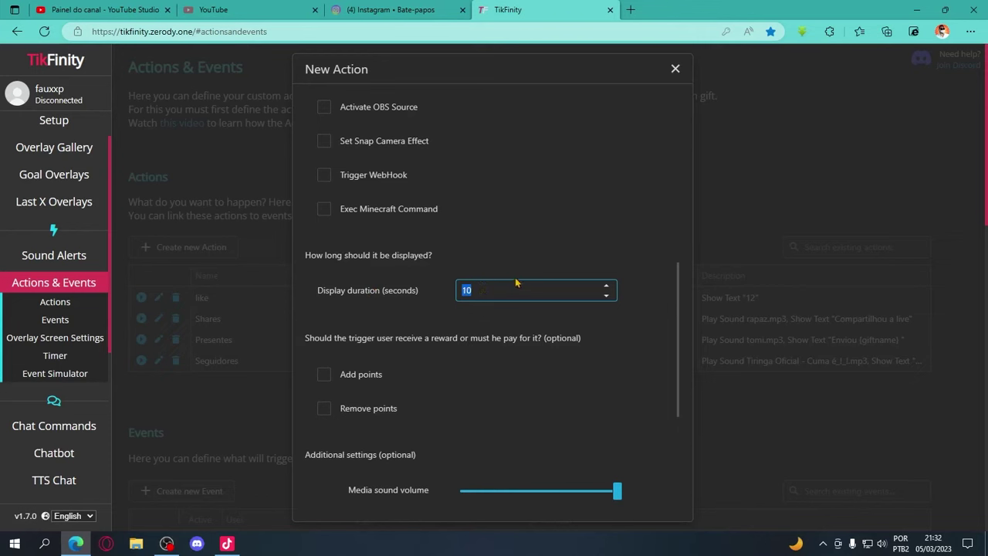
{"action": "type", "text": "4"}
Choose Screen 1 as the action's overlay screen and try to save the action
{"action": "scroll", "coordinate": [481, 347], "scroll_direction": "down", "scroll_amount": 2}
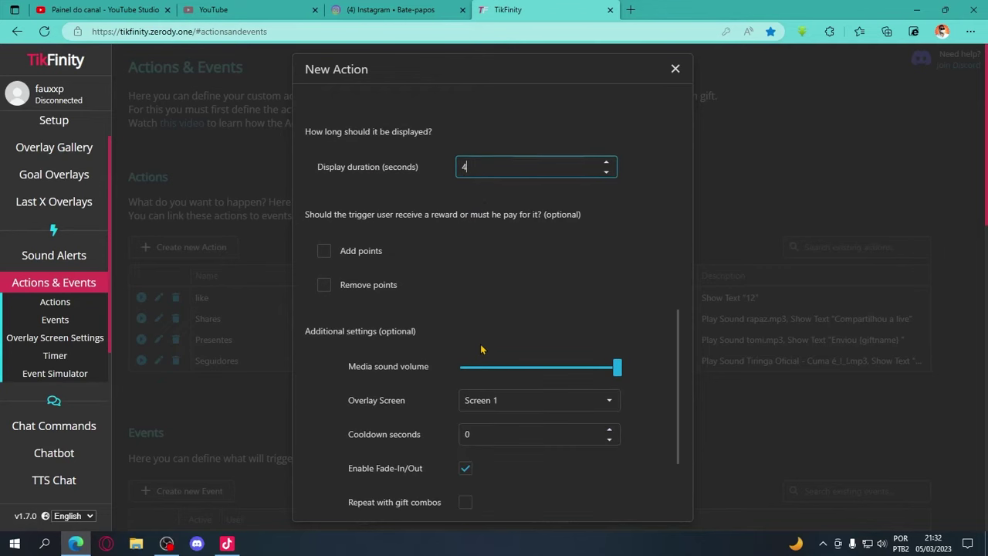
{"action": "scroll", "coordinate": [481, 350], "scroll_direction": "up", "scroll_amount": 1}
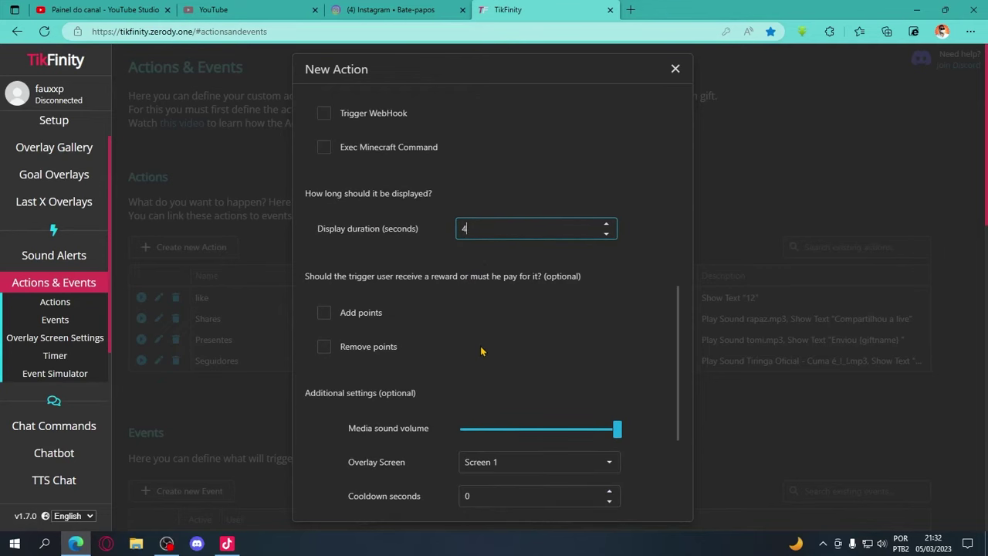
{"action": "scroll", "coordinate": [480, 351], "scroll_direction": "down", "scroll_amount": 3}
{"action": "left_click", "coordinate": [501, 287]}
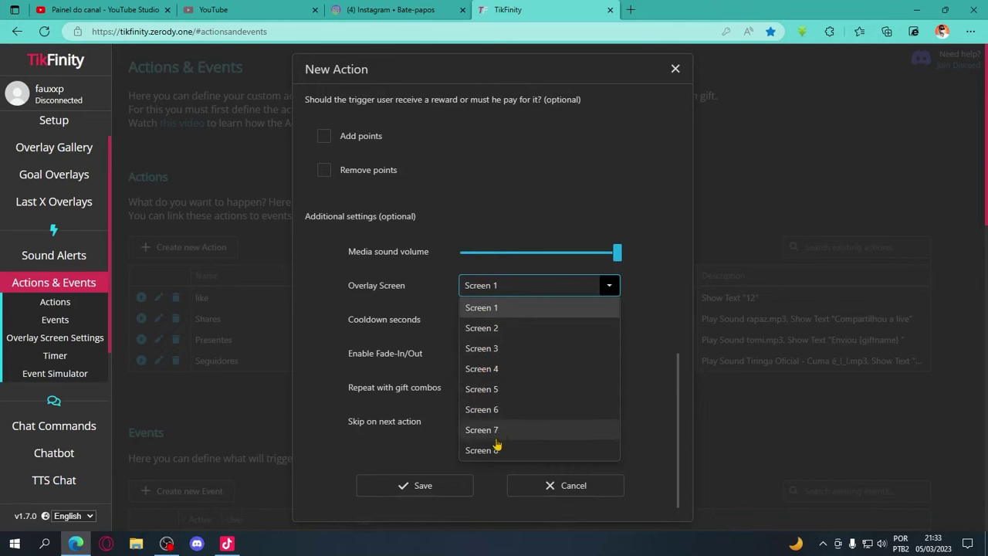
{"action": "left_click", "coordinate": [492, 316]}
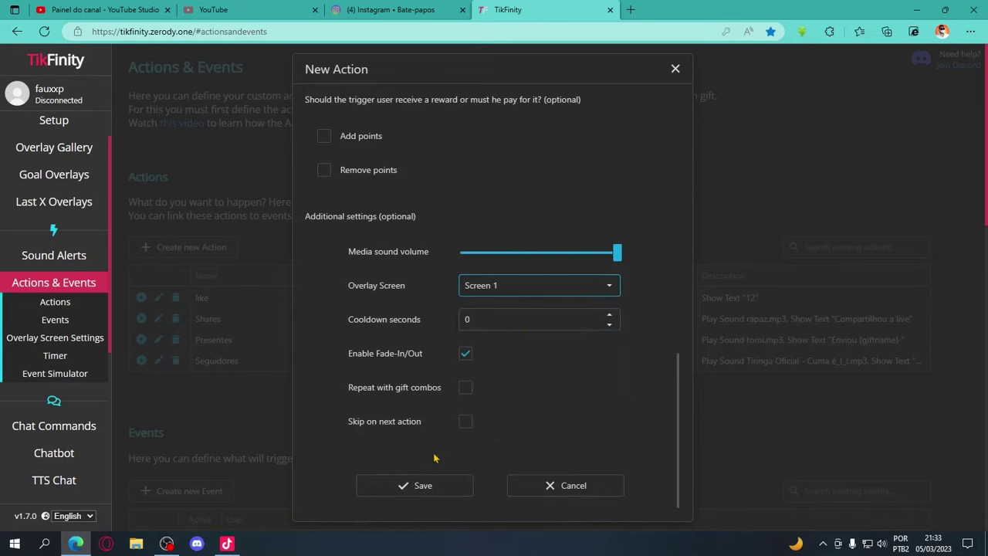
{"action": "left_click", "coordinate": [428, 485]}
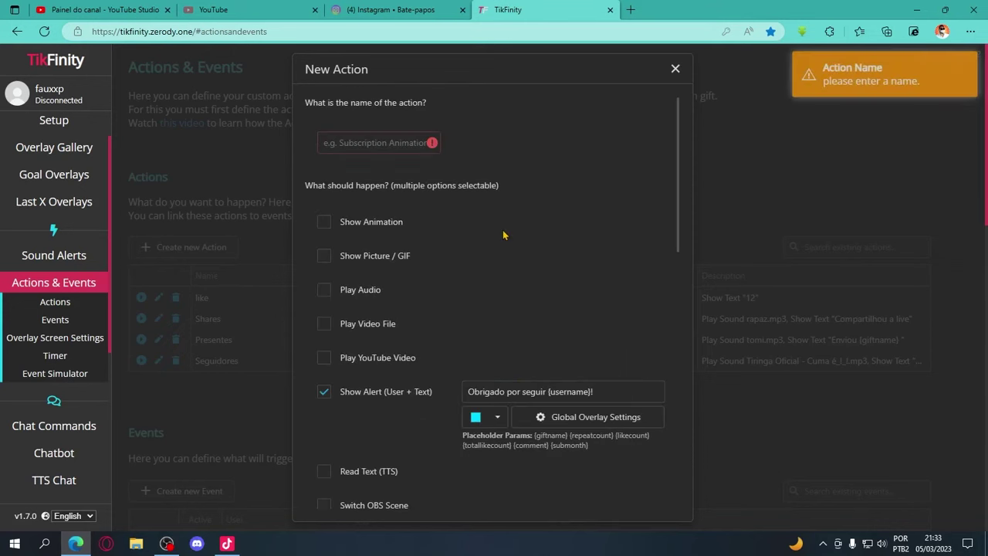
Name the action "seguidor teste" and save it
{"action": "left_click", "coordinate": [344, 143]}
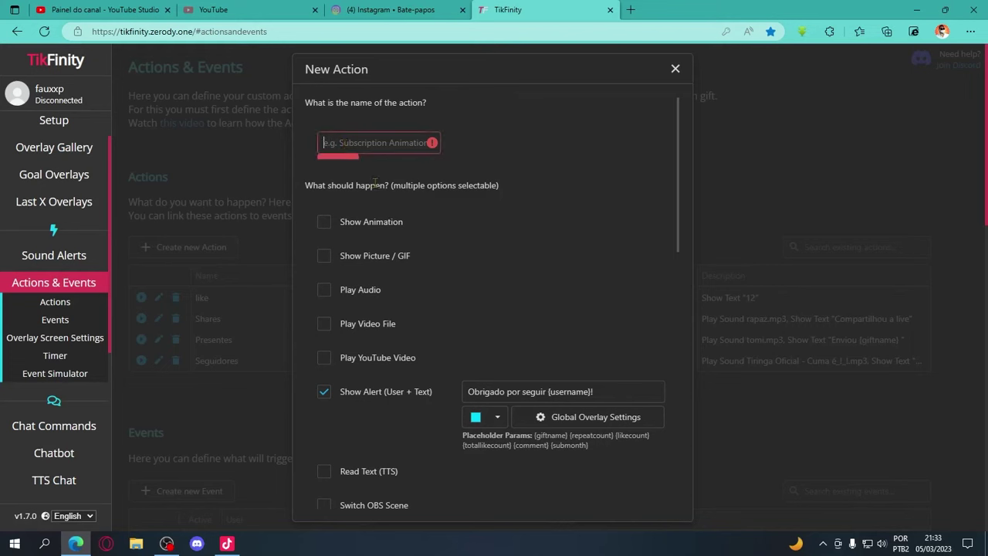
{"action": "type", "text": "seguidor teste"}
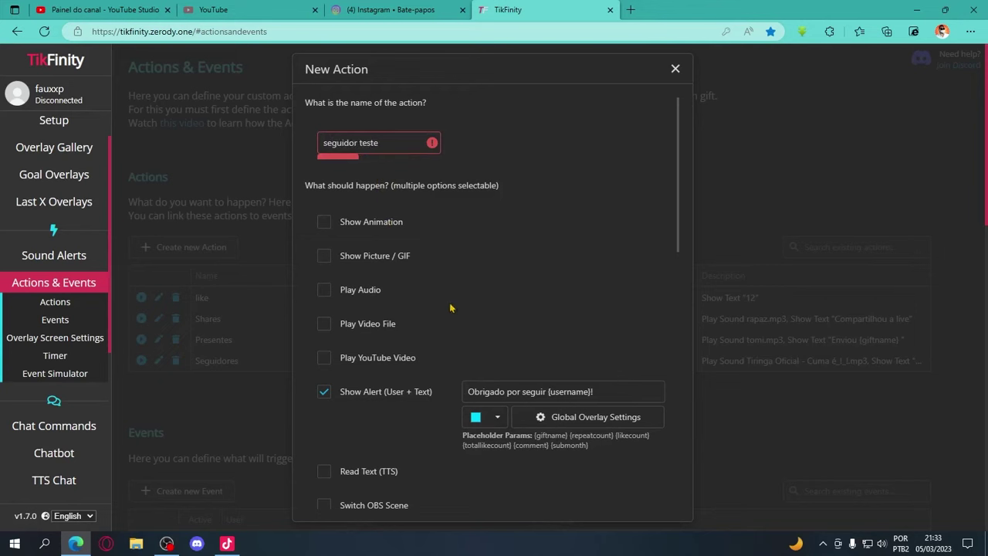
{"action": "scroll", "coordinate": [446, 315], "scroll_direction": "down", "scroll_amount": 3}
{"action": "scroll", "coordinate": [441, 332], "scroll_direction": "down", "scroll_amount": 5}
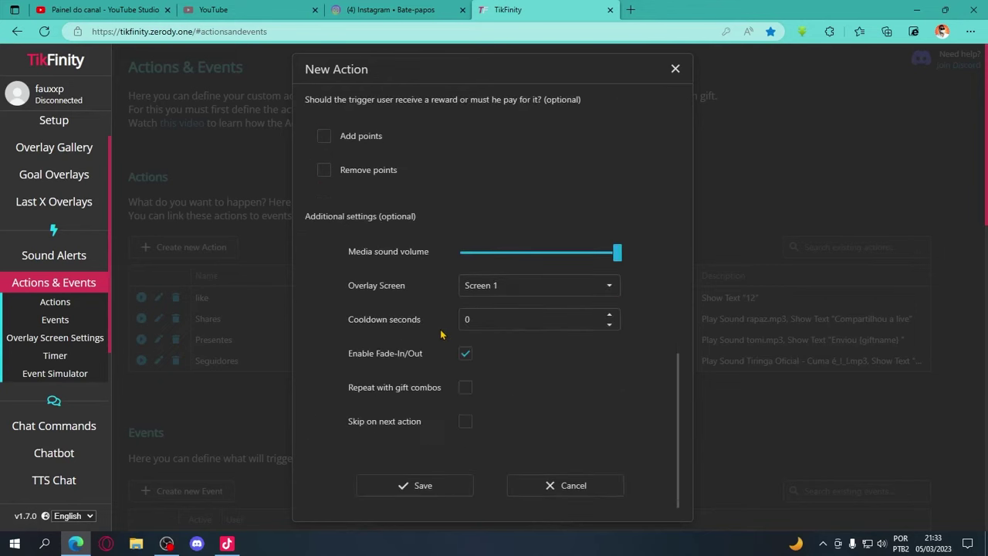
{"action": "left_click", "coordinate": [415, 487]}
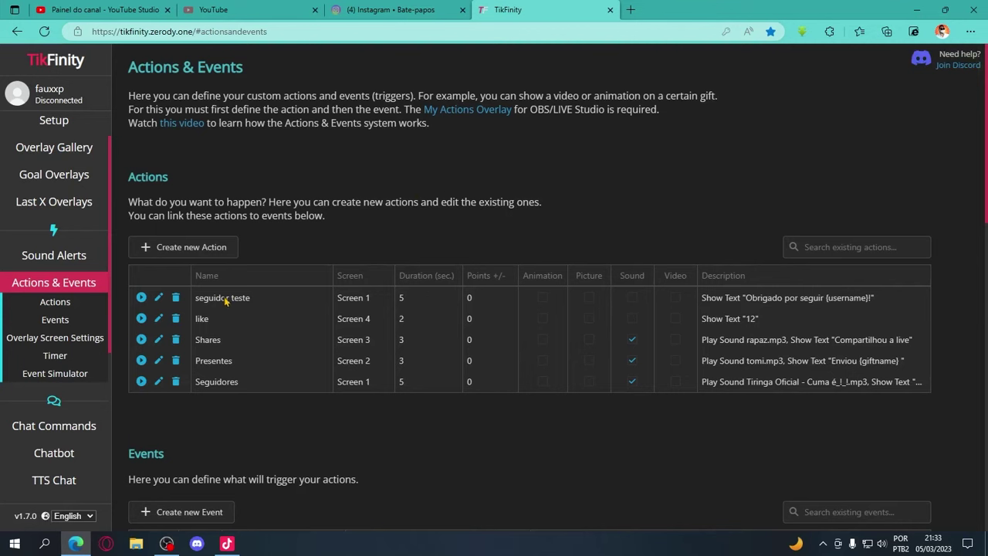
Start a new event that everyone can trigger, using Follow as the trigger
{"action": "scroll", "coordinate": [231, 309], "scroll_direction": "down", "scroll_amount": 3}
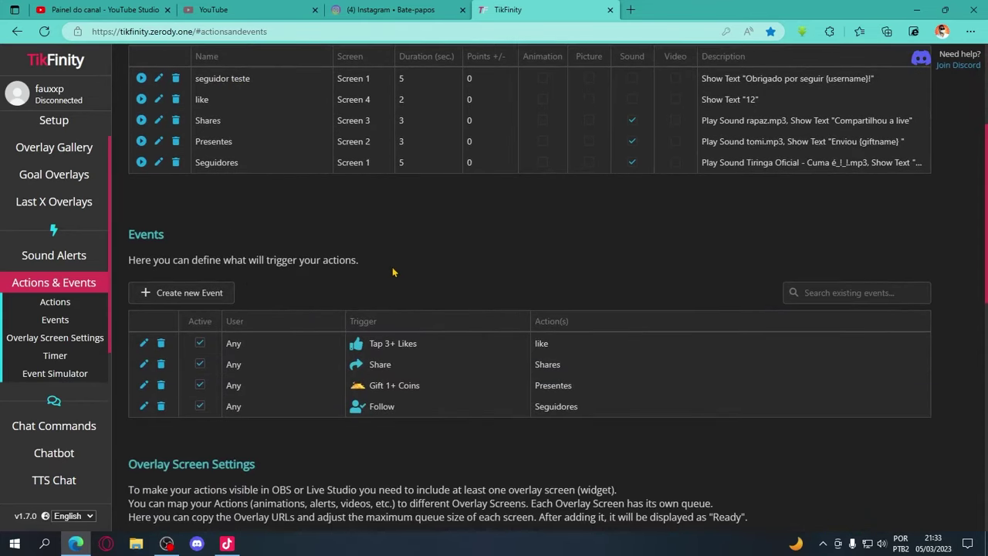
{"action": "left_click", "coordinate": [168, 294]}
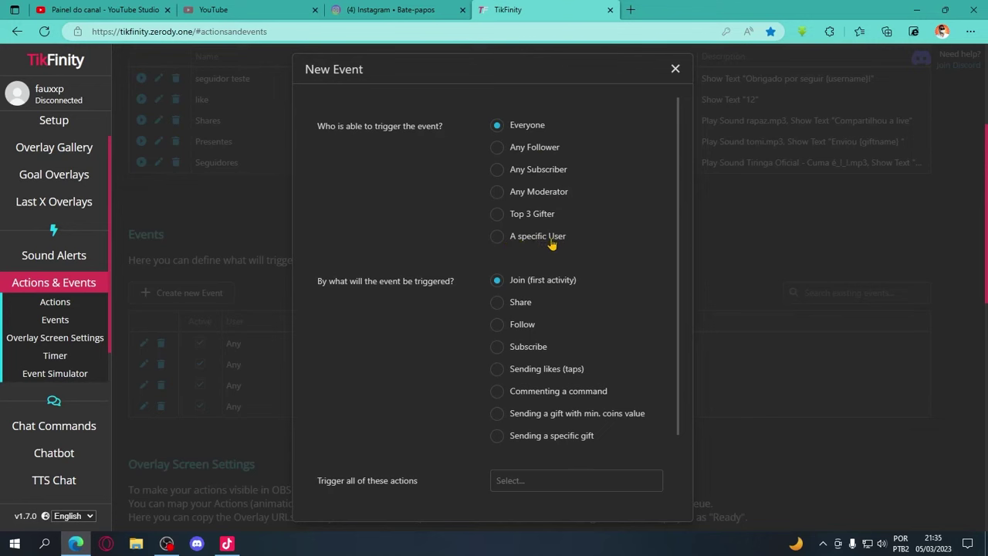
{"action": "scroll", "coordinate": [550, 244], "scroll_direction": "down", "scroll_amount": 2}
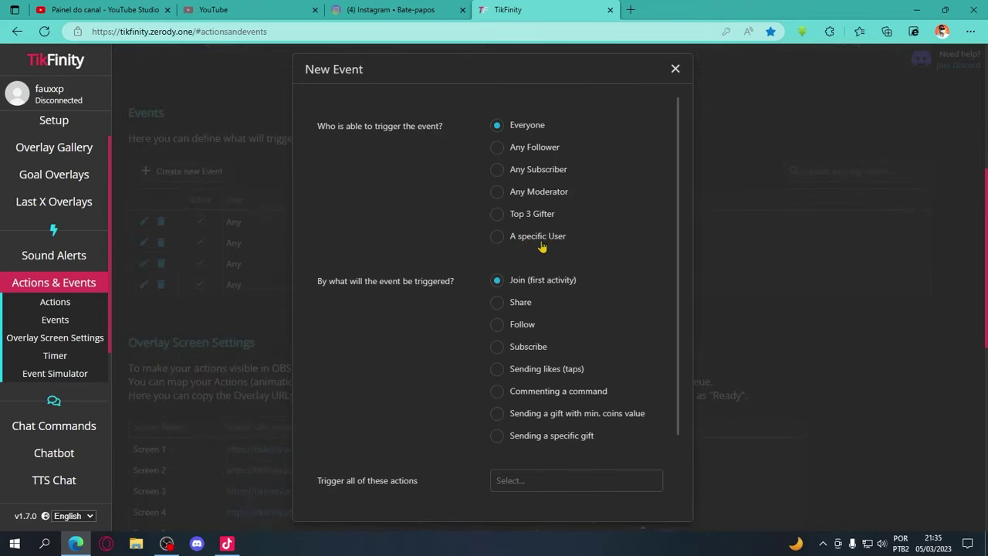
{"action": "scroll", "coordinate": [571, 248], "scroll_direction": "up", "scroll_amount": 1}
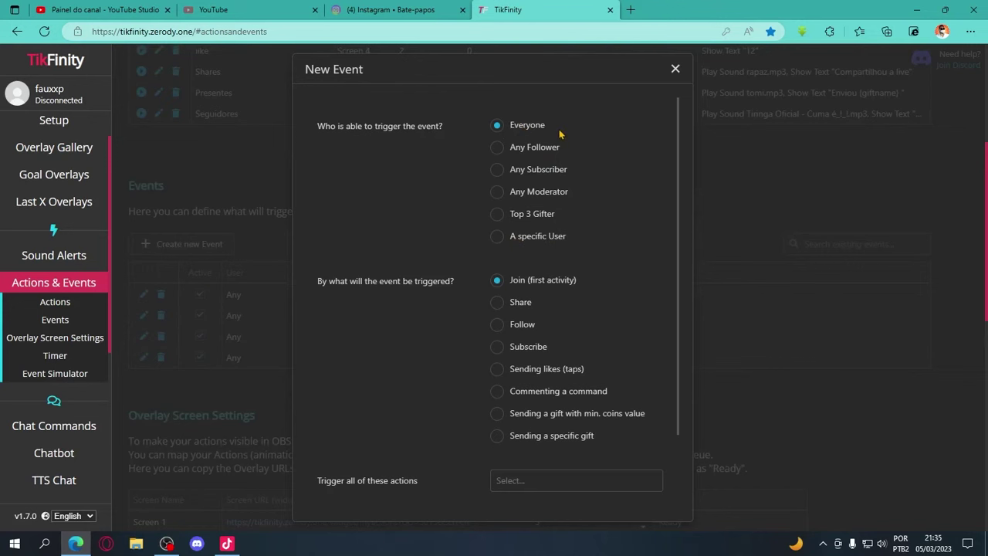
{"action": "scroll", "coordinate": [434, 311], "scroll_direction": "down", "scroll_amount": 1}
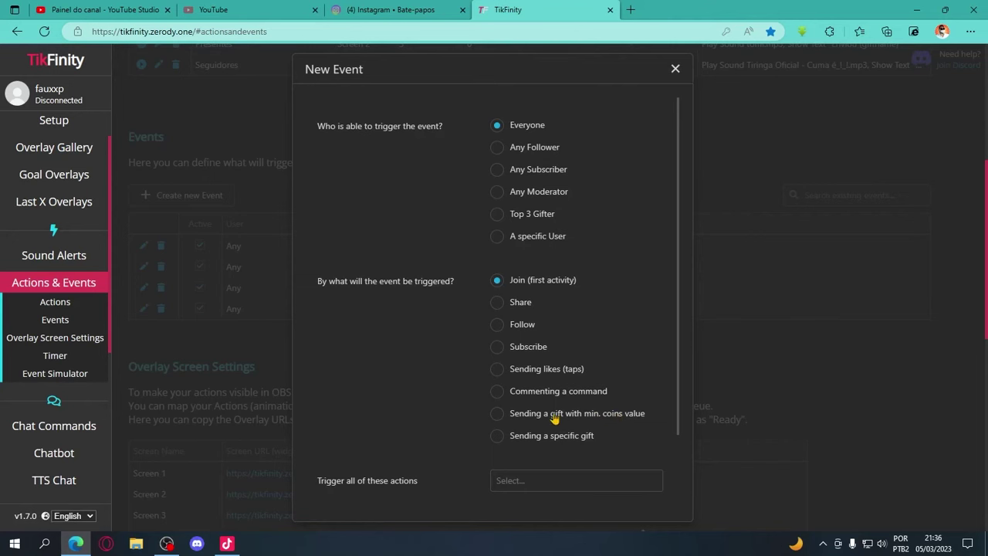
{"action": "scroll", "coordinate": [532, 433], "scroll_direction": "down", "scroll_amount": 1}
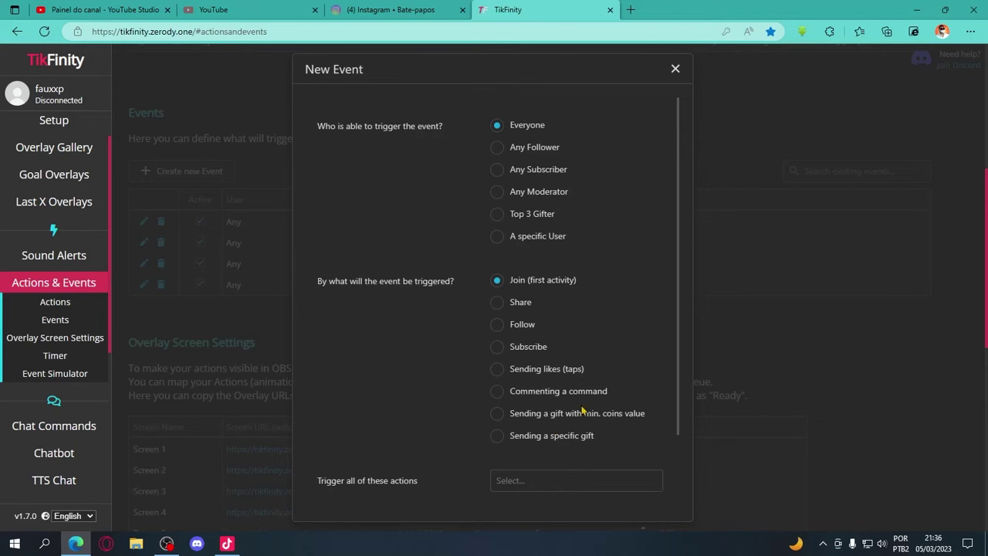
{"action": "left_click", "coordinate": [499, 325]}
{"action": "scroll", "coordinate": [559, 388], "scroll_direction": "down", "scroll_amount": 2}
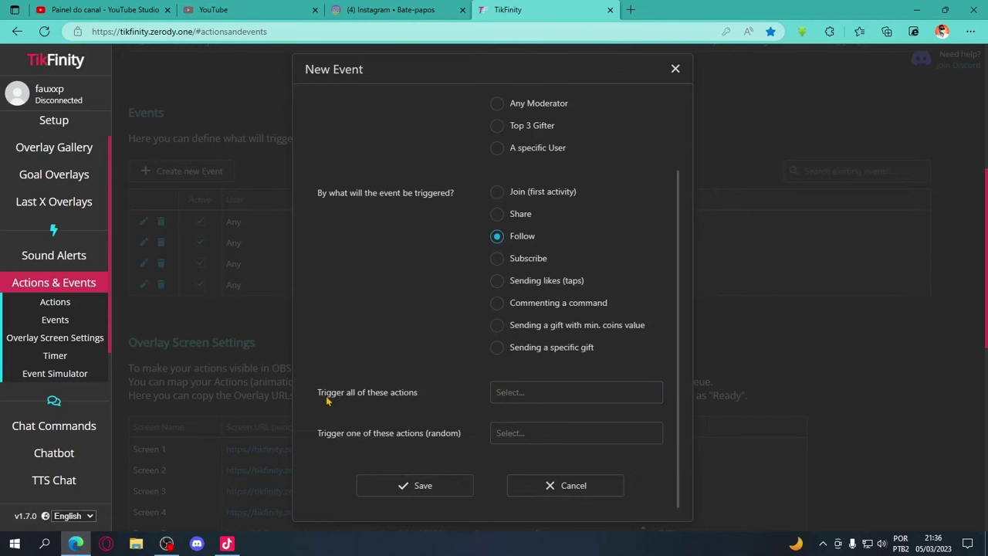
Try to save the Follow event with "seguidor teste" under Trigger all of these actions, and cancel the event
{"action": "left_click_drag", "start_coordinate": [326, 400], "coordinate": [380, 395]}
{"action": "left_click", "coordinate": [422, 397]}
{"action": "left_click", "coordinate": [503, 399]}
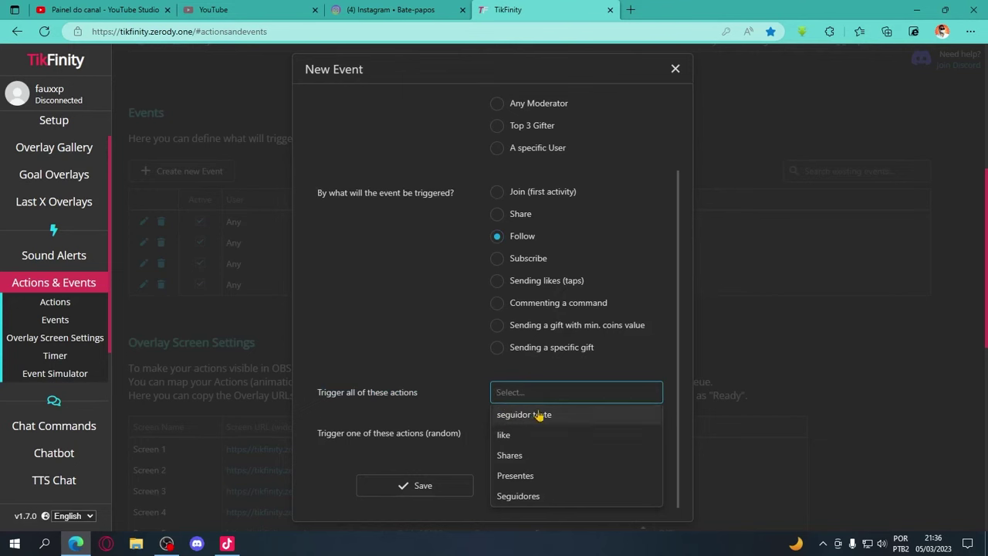
{"action": "left_click", "coordinate": [538, 417]}
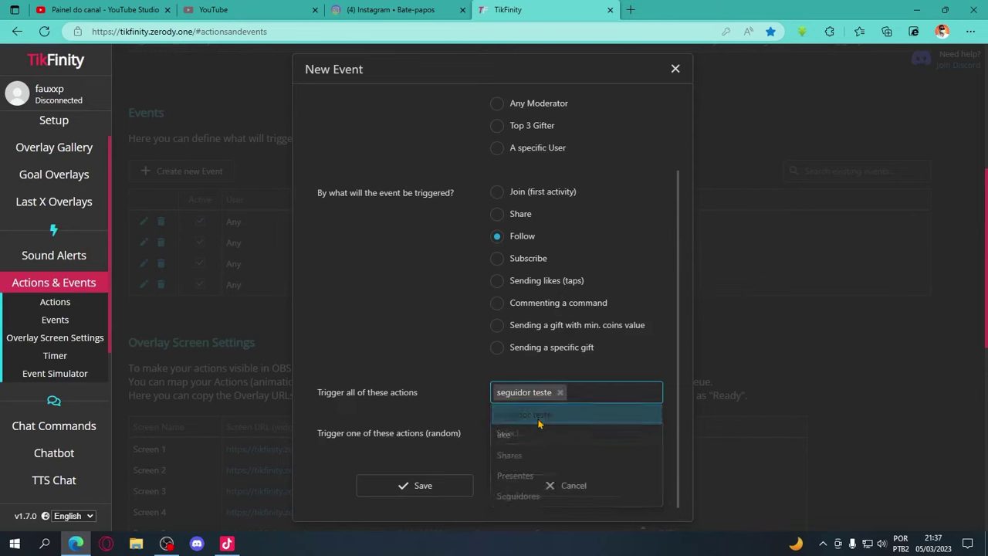
{"action": "left_click", "coordinate": [542, 437]}
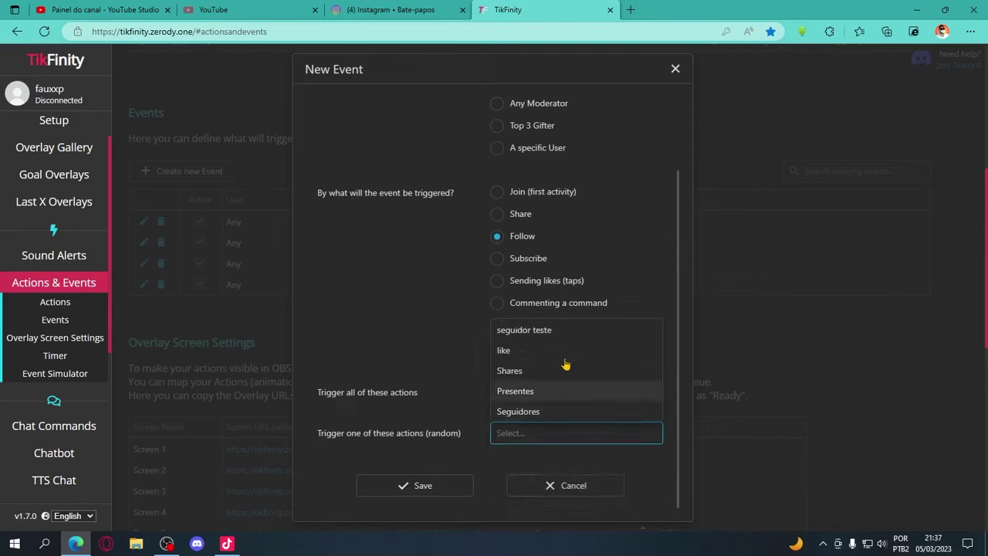
{"action": "left_click", "coordinate": [536, 331]}
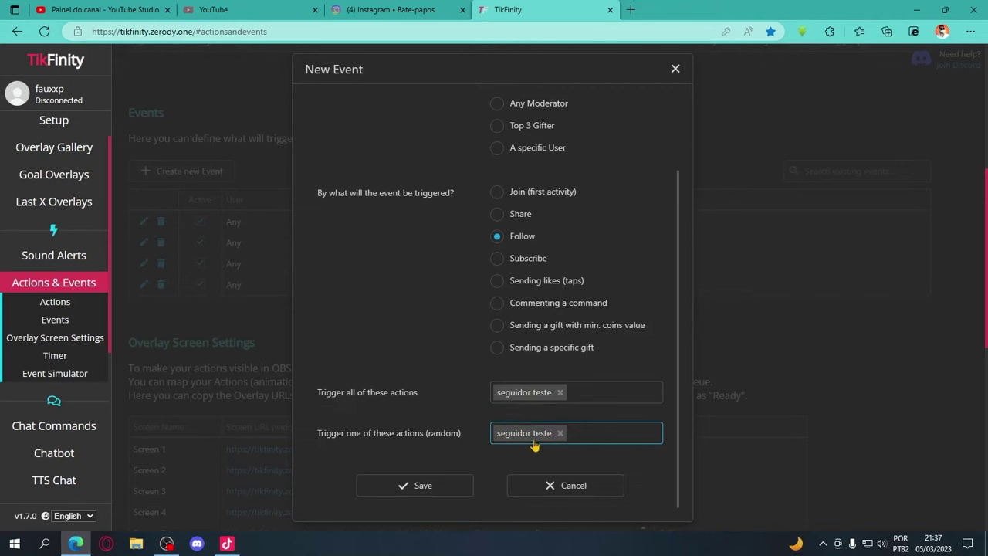
{"action": "left_click", "coordinate": [414, 492]}
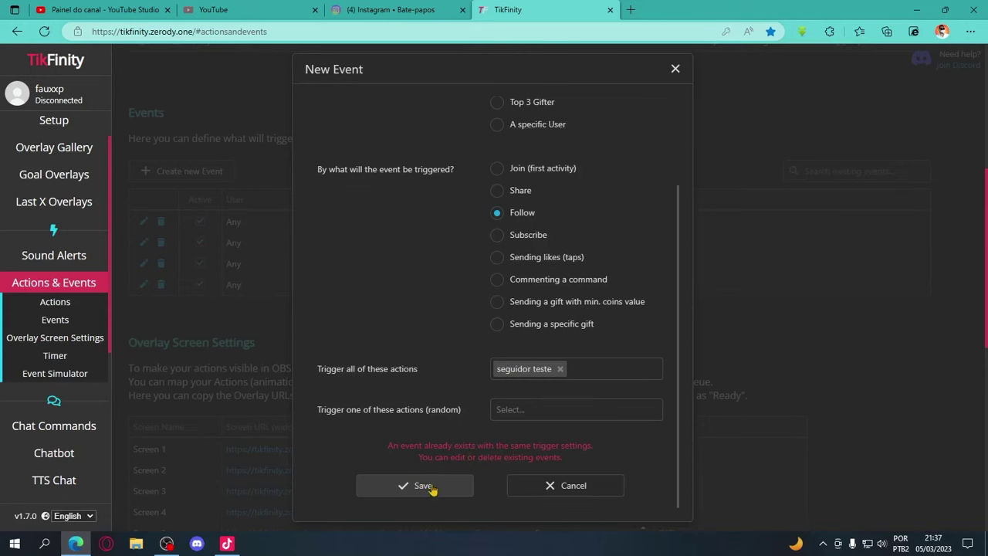
{"action": "left_click", "coordinate": [557, 488]}
Check which overlay screen the "seguidor teste" action is assigned to in the Actions list
{"action": "scroll", "coordinate": [437, 399], "scroll_direction": "down", "scroll_amount": 1}
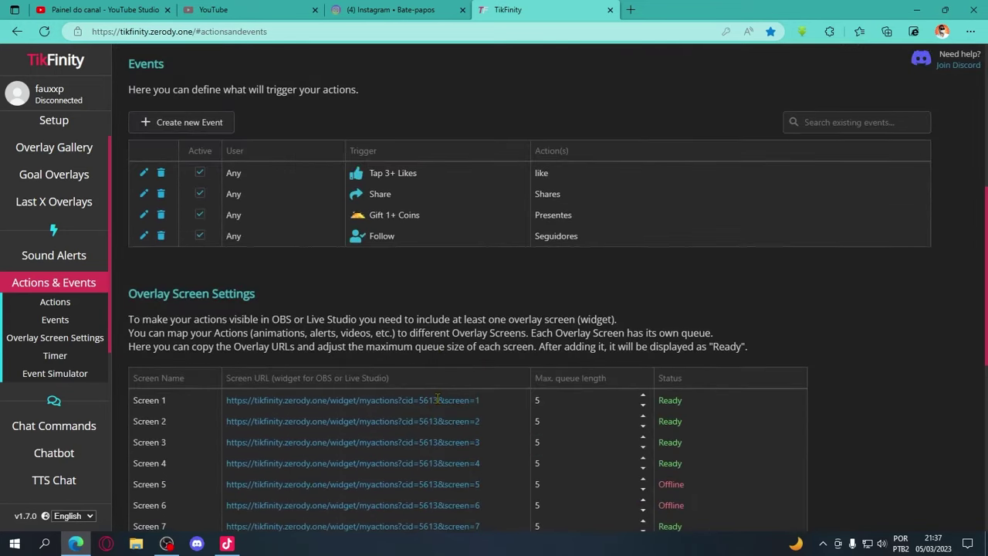
{"action": "scroll", "coordinate": [475, 323], "scroll_direction": "up", "scroll_amount": 1}
{"action": "scroll", "coordinate": [498, 318], "scroll_direction": "up", "scroll_amount": 1}
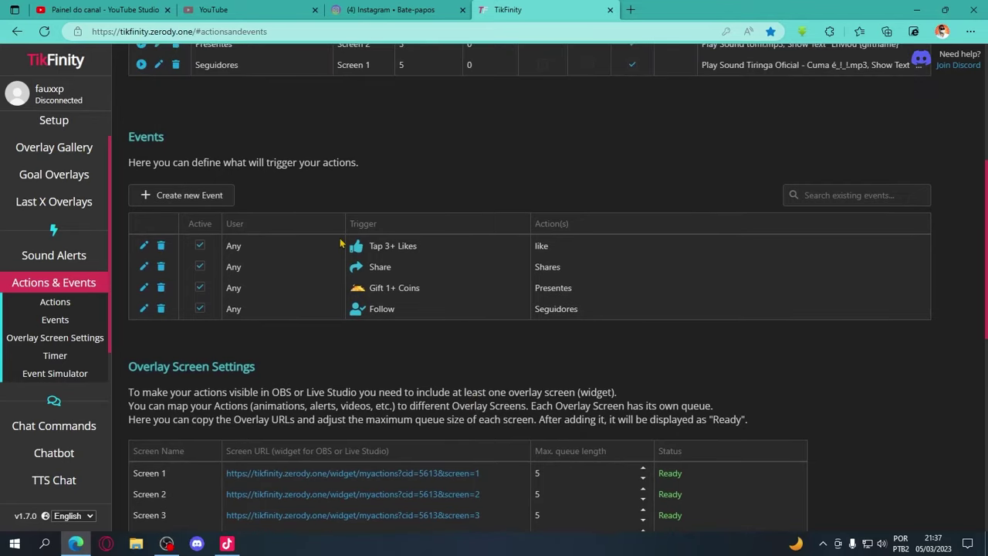
{"action": "scroll", "coordinate": [339, 242], "scroll_direction": "up", "scroll_amount": 4}
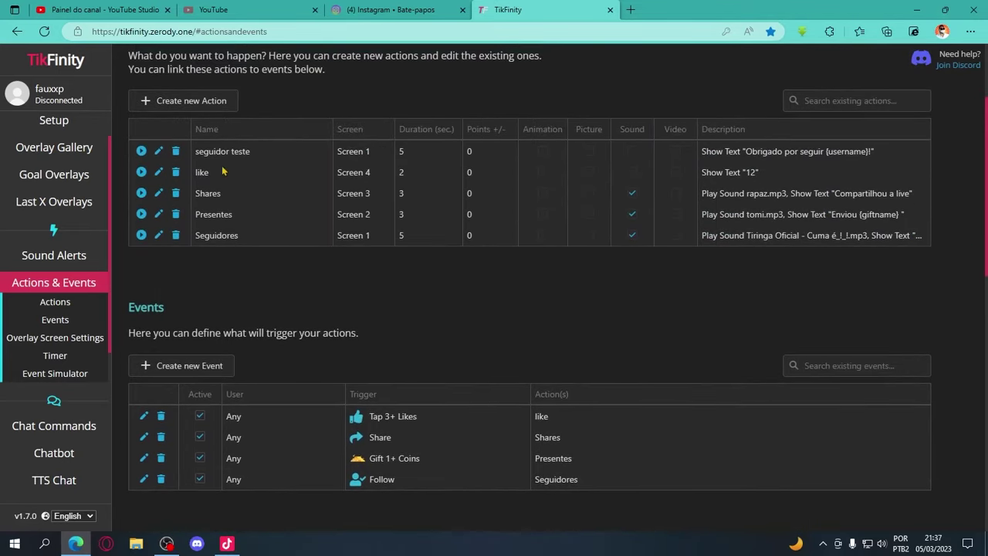
{"action": "double_click", "coordinate": [222, 153]}
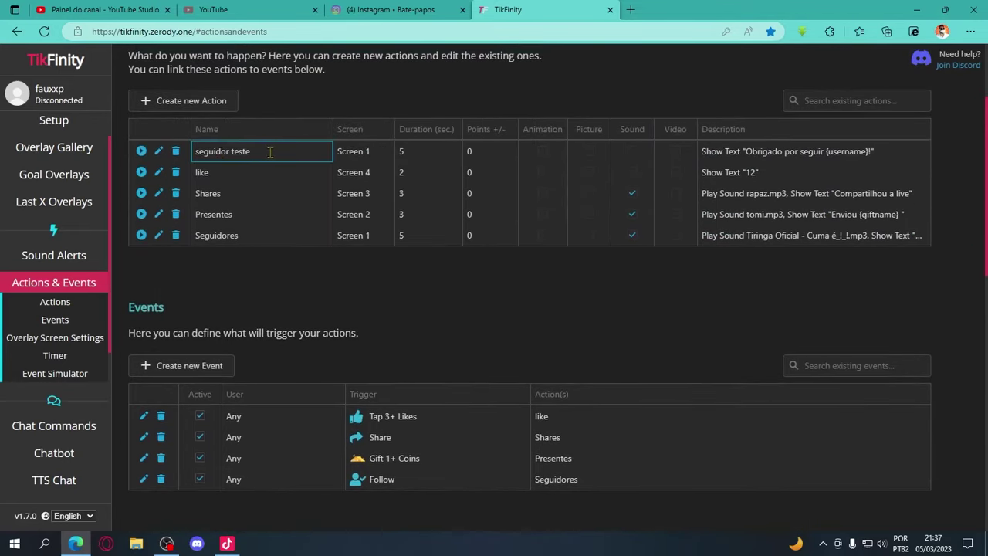
{"action": "scroll", "coordinate": [270, 263], "scroll_direction": "down", "scroll_amount": 1}
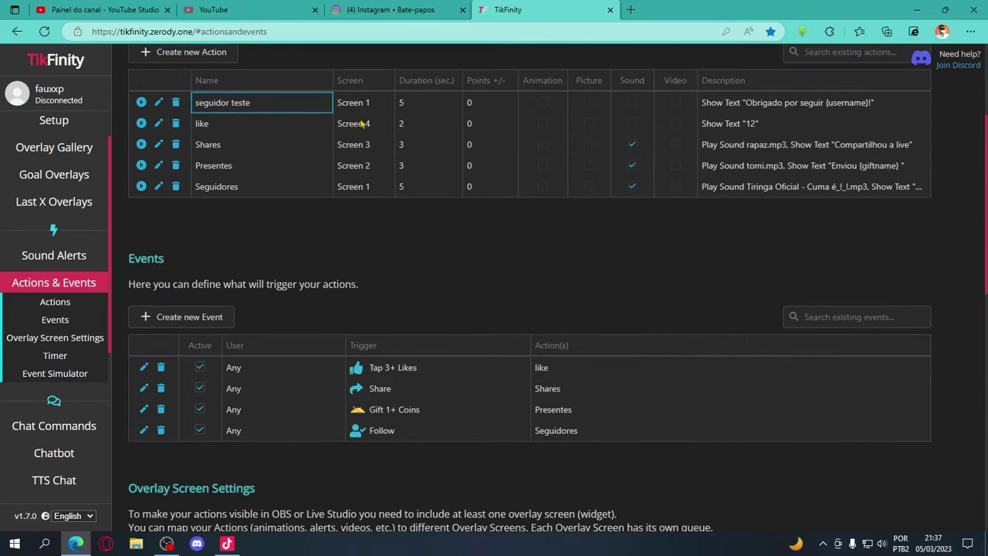
{"action": "left_click_drag", "start_coordinate": [380, 105], "coordinate": [347, 106]}
{"action": "double_click", "coordinate": [340, 106]}
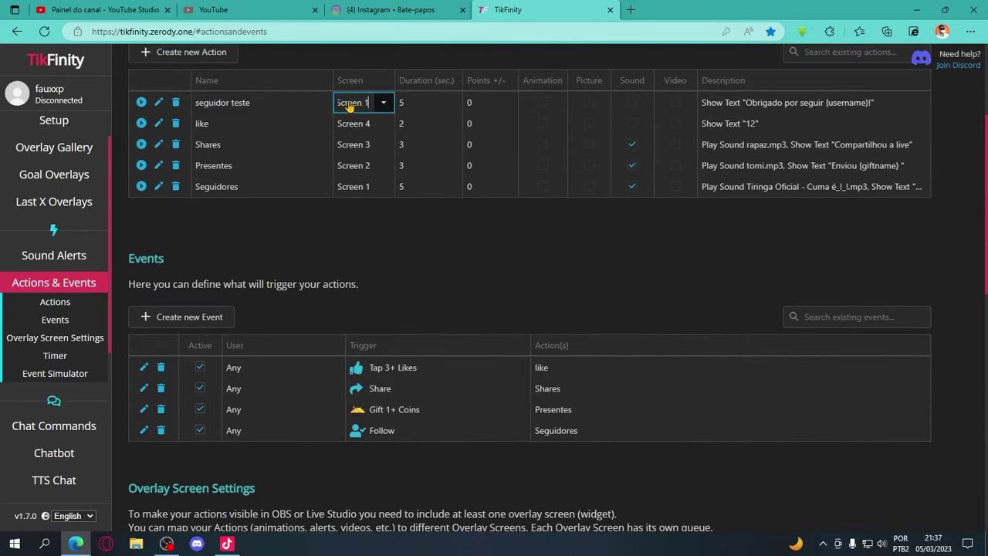
{"action": "scroll", "coordinate": [392, 230], "scroll_direction": "down", "scroll_amount": 1}
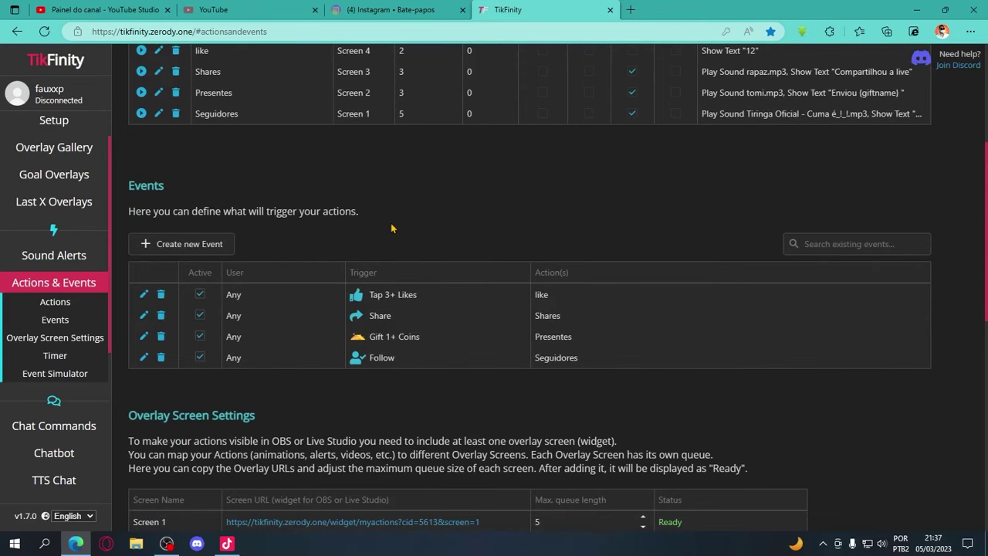
Check Screen 1's status in the Overlay Screen Settings and copy its widget URL
{"action": "scroll", "coordinate": [392, 228], "scroll_direction": "down", "scroll_amount": 3}
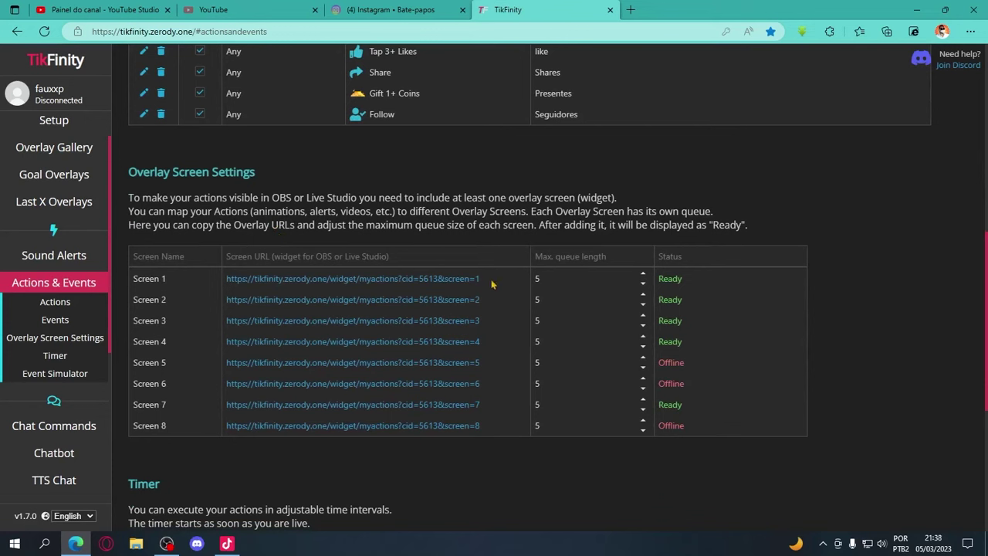
{"action": "left_click_drag", "start_coordinate": [485, 279], "coordinate": [226, 280]}
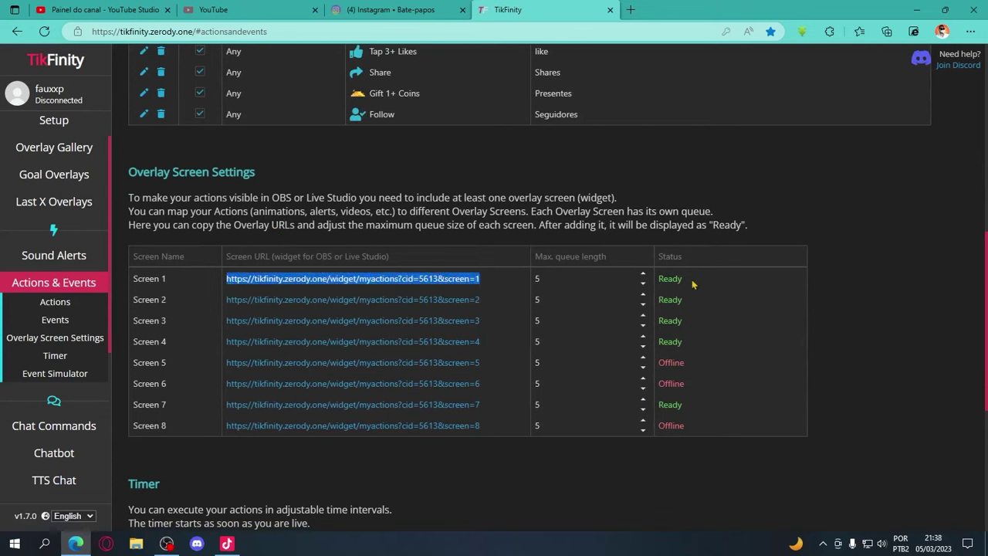
{"action": "left_click_drag", "start_coordinate": [692, 285], "coordinate": [657, 281]}
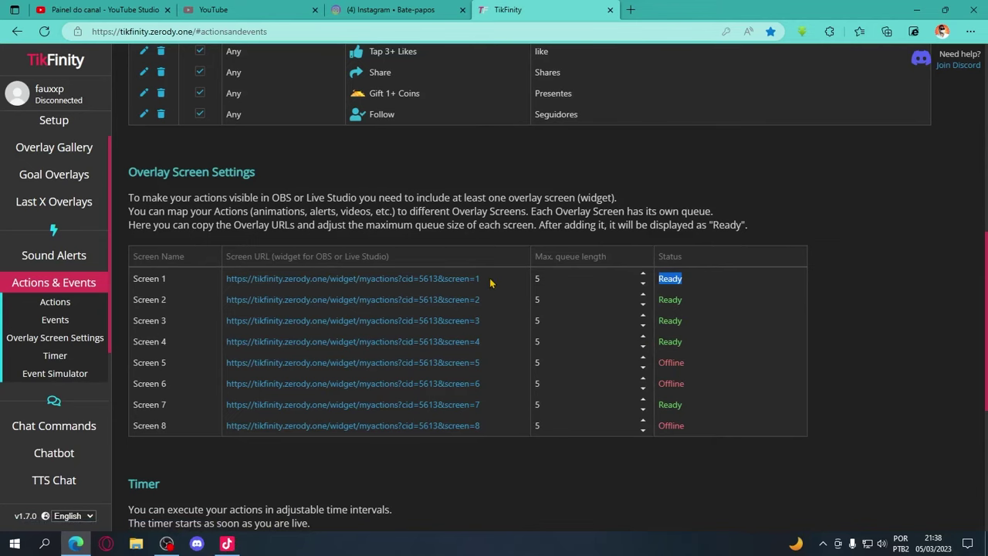
{"action": "left_click_drag", "start_coordinate": [490, 283], "coordinate": [226, 282]}
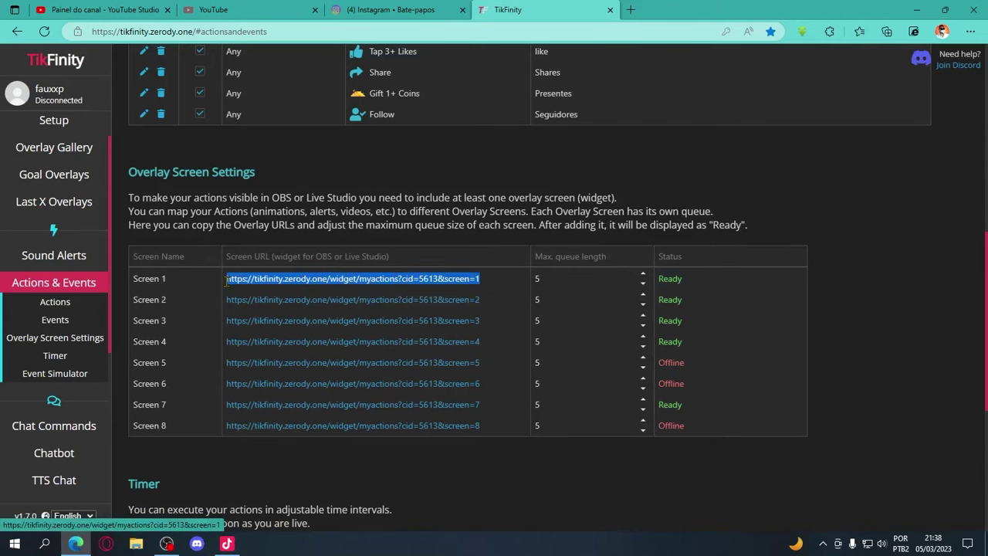
{"action": "right_click", "coordinate": [227, 283]}
{"action": "left_click", "coordinate": [259, 266]}
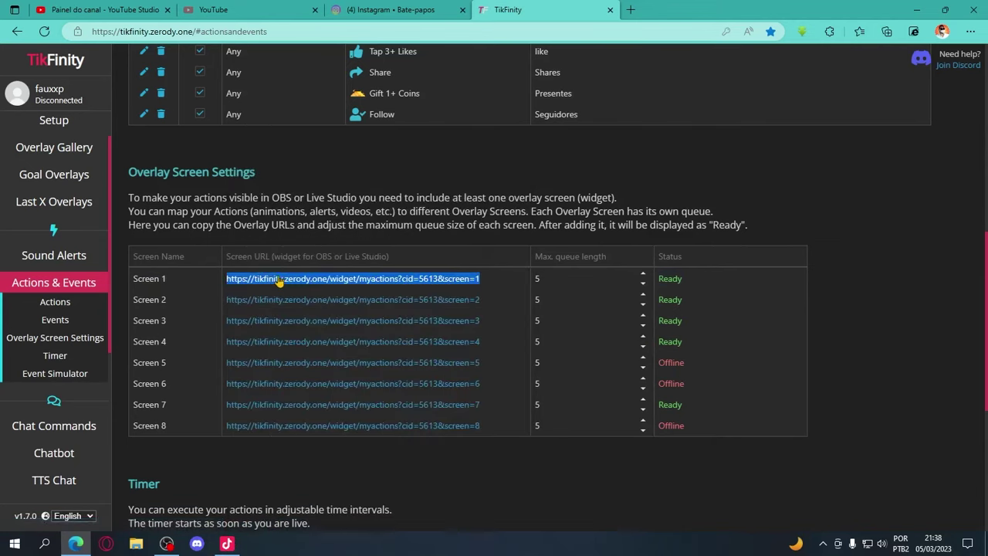
Switch to TikTok LIVE Studio and add a link source to the Live tela scene using the copied Screen 1 URL
{"action": "left_click", "coordinate": [226, 543]}
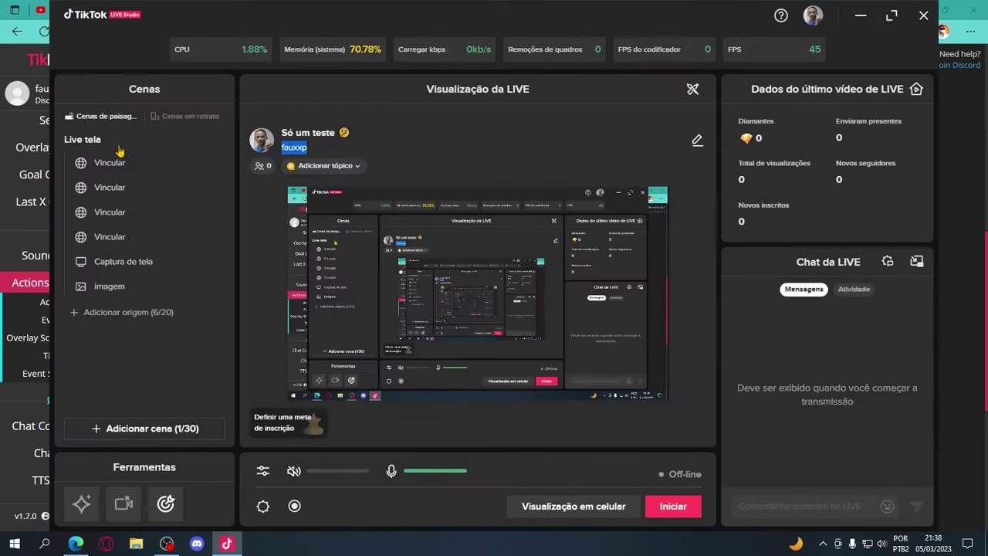
{"action": "left_click", "coordinate": [140, 317]}
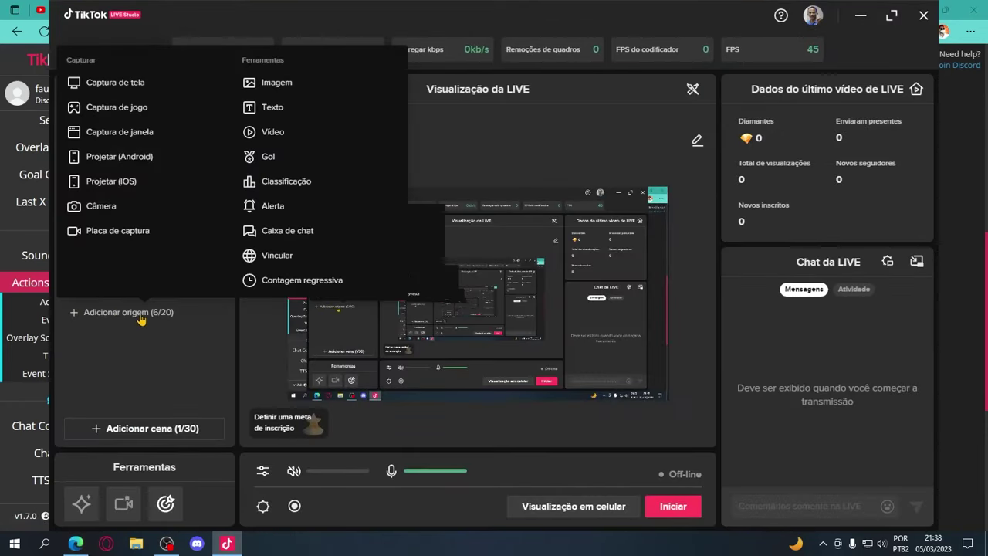
{"action": "left_click", "coordinate": [284, 263]}
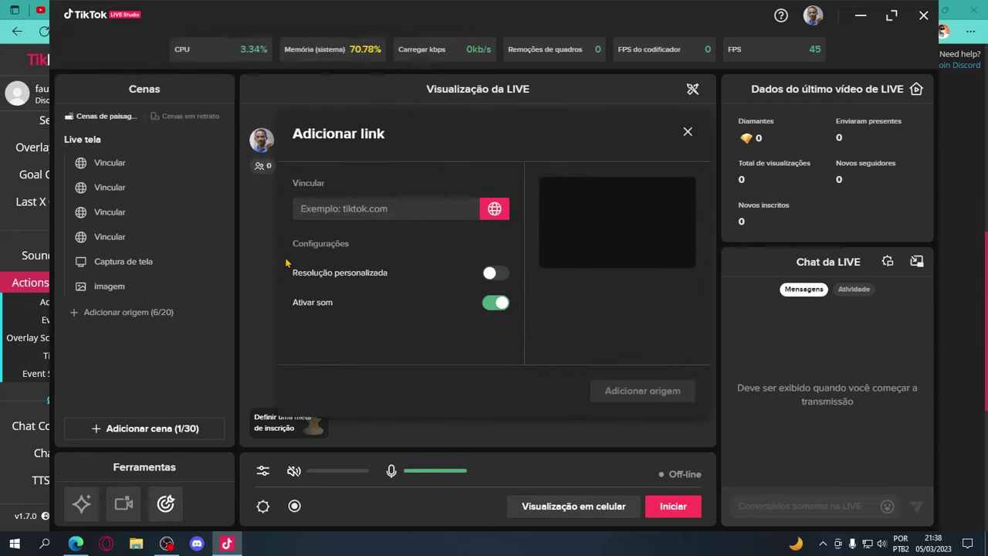
{"action": "left_click", "coordinate": [391, 208]}
{"action": "key", "text": "ctrl+v"}
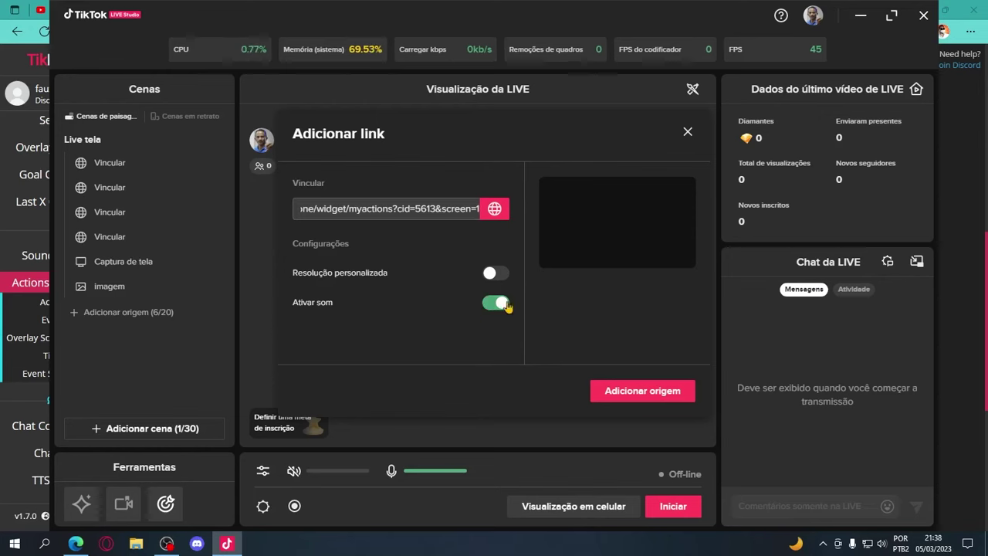
{"action": "left_click", "coordinate": [611, 391]}
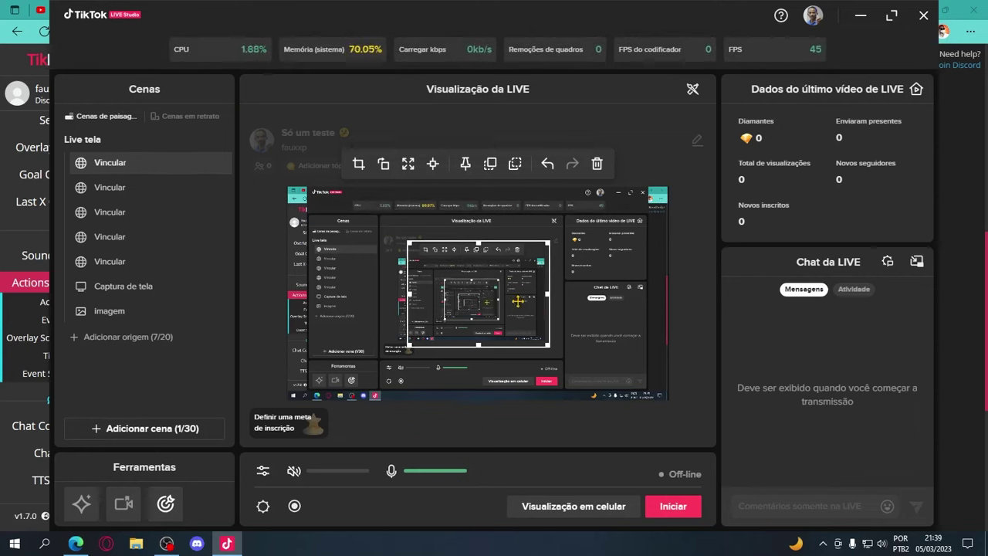
Simulate a follow in TikFinity's Event Simulator and return to TikTok LIVE Studio to check the alert
{"action": "left_click", "coordinate": [76, 543]}
{"action": "scroll", "coordinate": [347, 363], "scroll_direction": "down", "scroll_amount": 5}
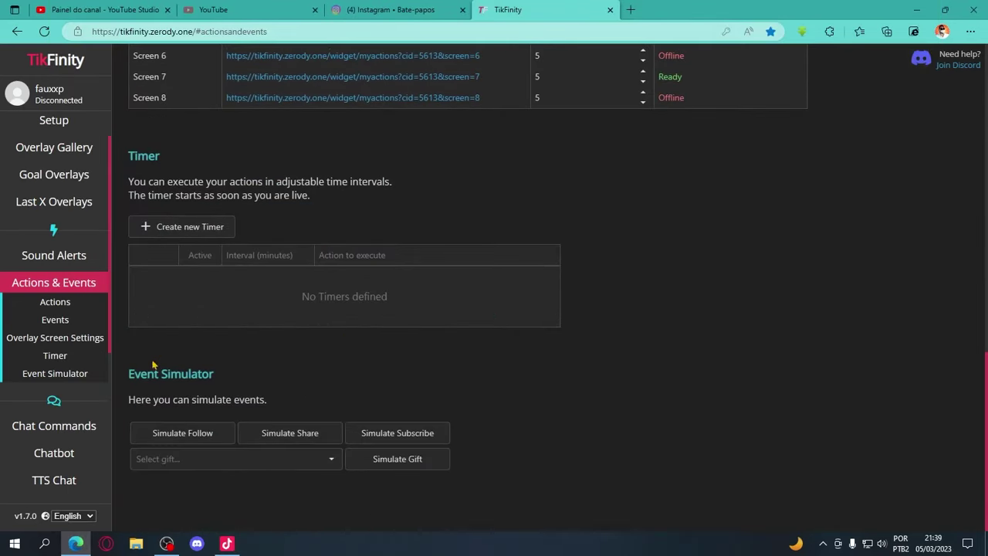
{"action": "left_click_drag", "start_coordinate": [129, 380], "coordinate": [244, 399]}
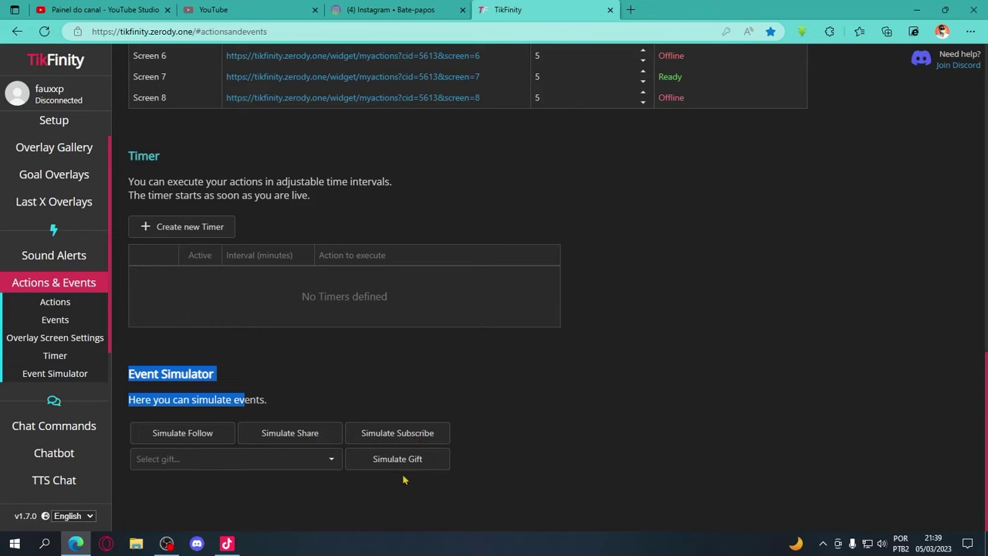
{"action": "left_click", "coordinate": [306, 407]}
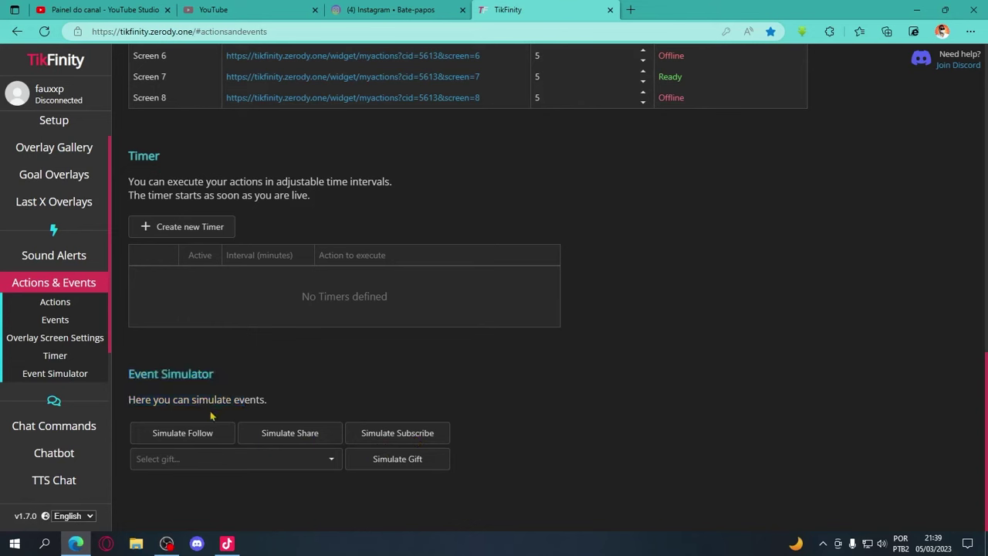
{"action": "left_click", "coordinate": [174, 437]}
{"action": "left_click", "coordinate": [227, 543]}
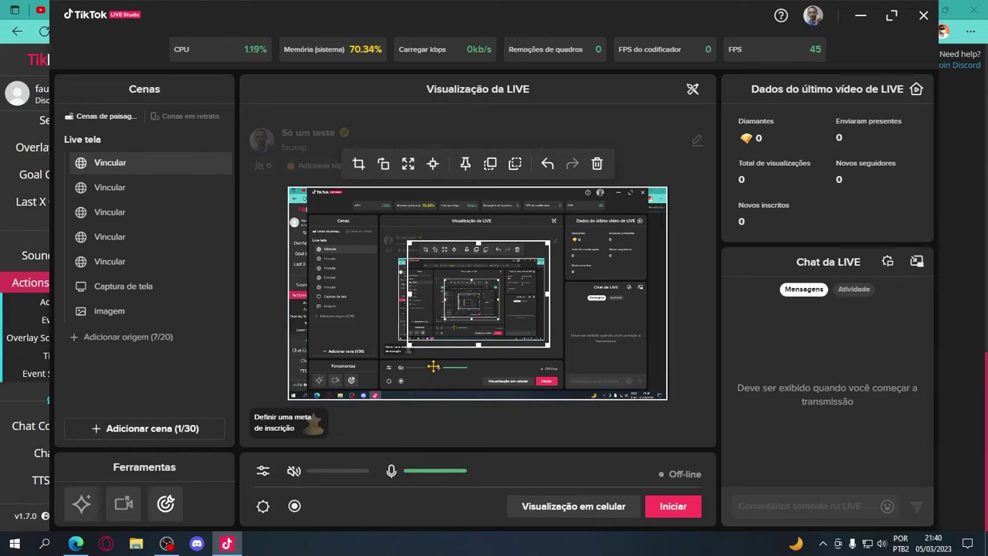
Switch back to TikFinity and return to the list of existing actions
{"action": "left_click", "coordinate": [80, 545]}
{"action": "scroll", "coordinate": [430, 271], "scroll_direction": "up", "scroll_amount": 5}
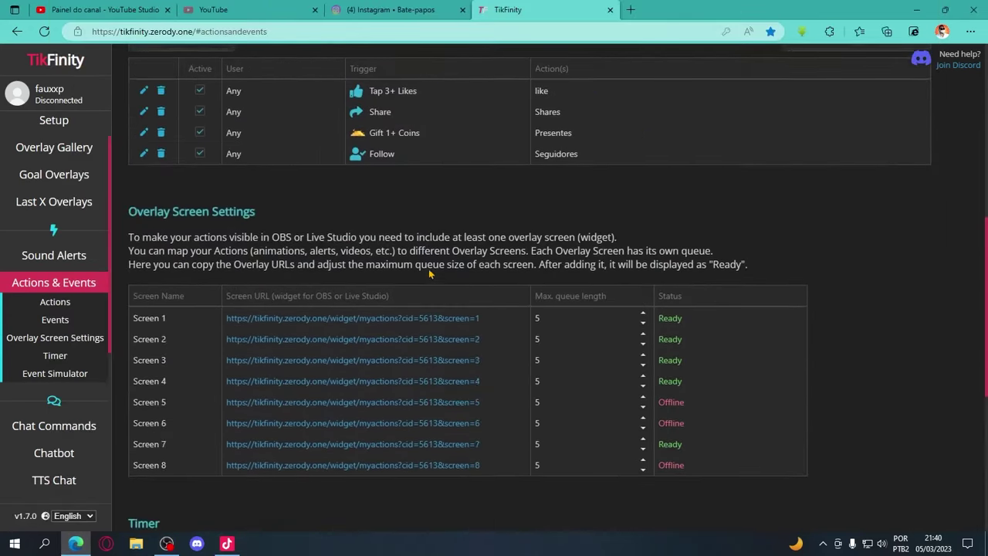
{"action": "scroll", "coordinate": [429, 272], "scroll_direction": "up", "scroll_amount": 6}
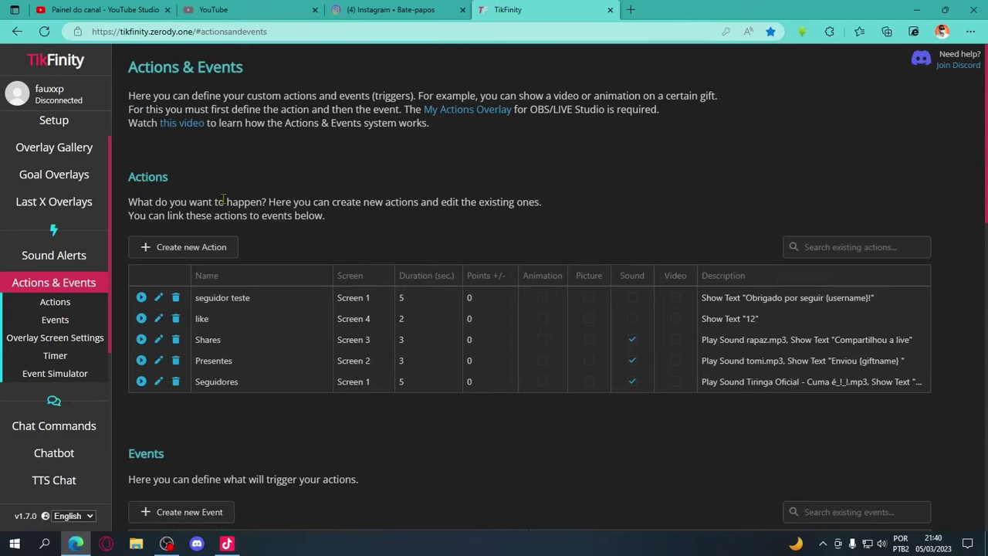
Open the "seguidor teste" action for editing and enable its Play Audio option
{"action": "scroll", "coordinate": [223, 199], "scroll_direction": "down", "scroll_amount": 1}
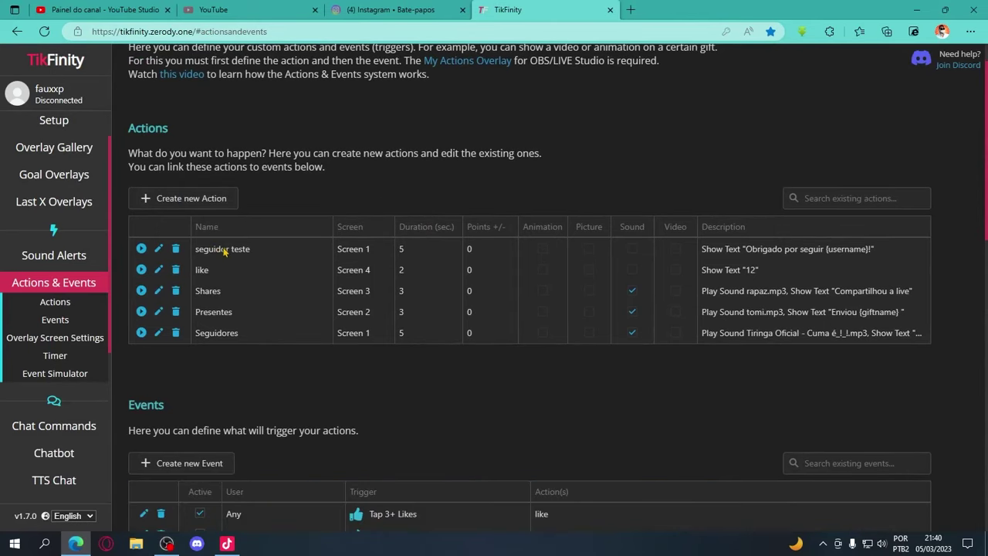
{"action": "left_click", "coordinate": [159, 250]}
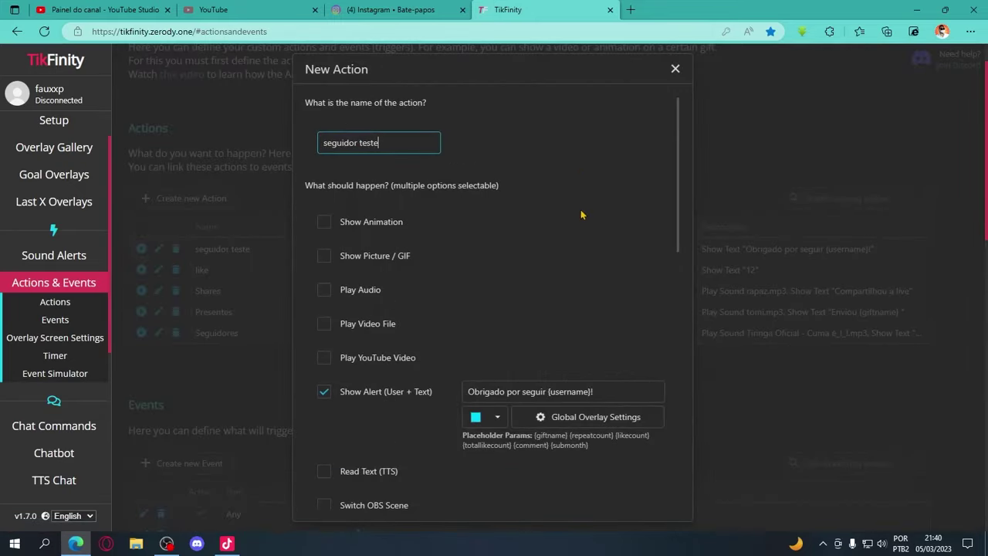
{"action": "left_click", "coordinate": [324, 290]}
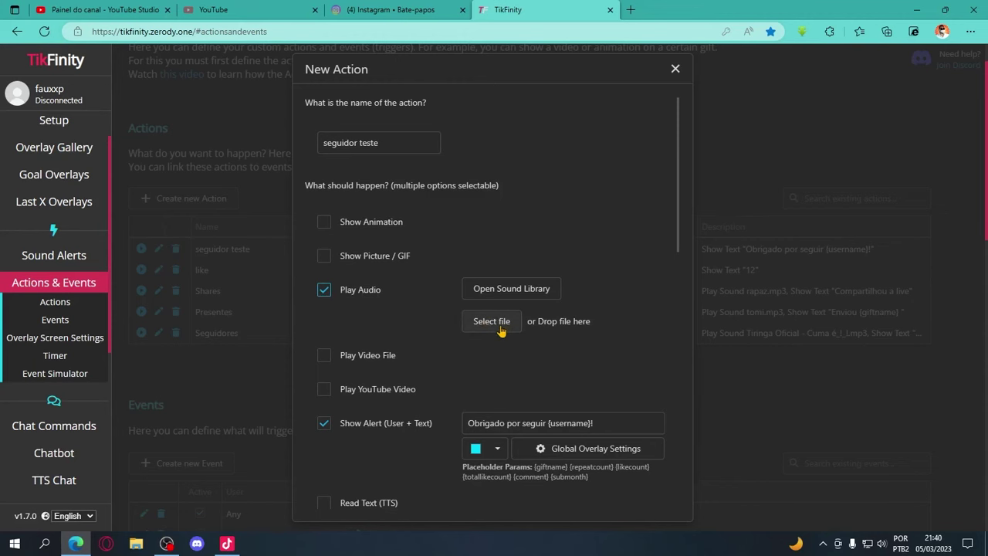
Upload brasil sil sil.mp3 from the Audios folder in Objetos 3D as the action's sound
{"action": "left_click", "coordinate": [492, 321]}
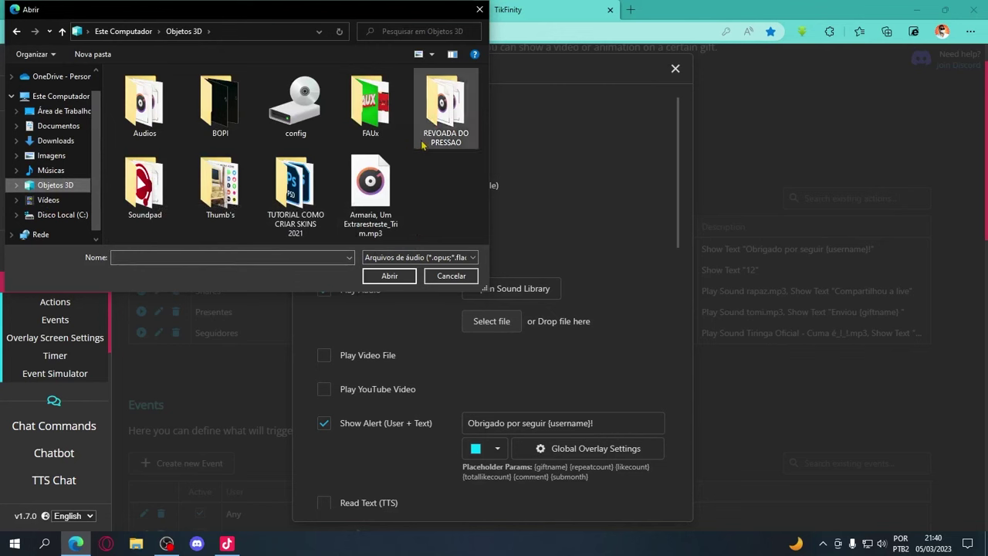
{"action": "double_click", "coordinate": [143, 100]}
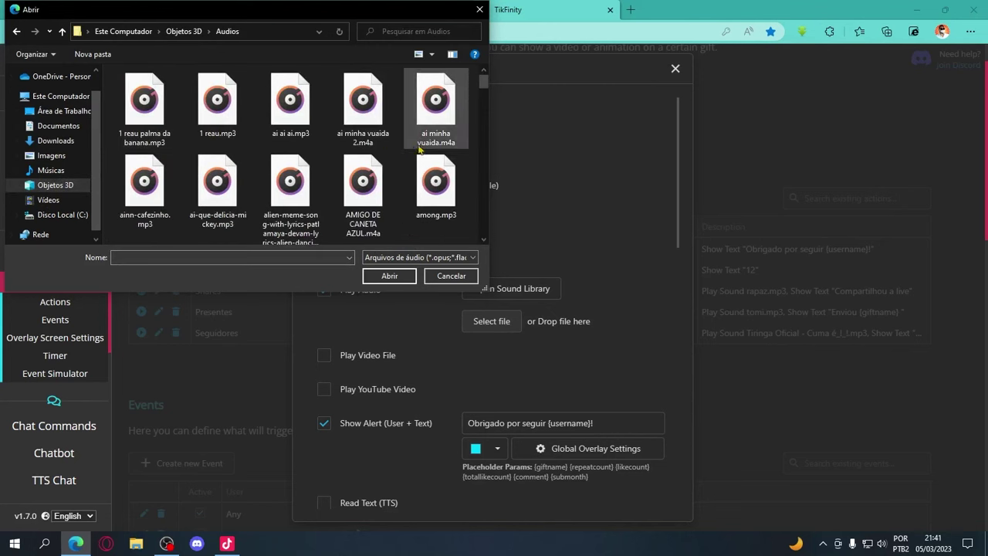
{"action": "scroll", "coordinate": [359, 154], "scroll_direction": "down", "scroll_amount": 3}
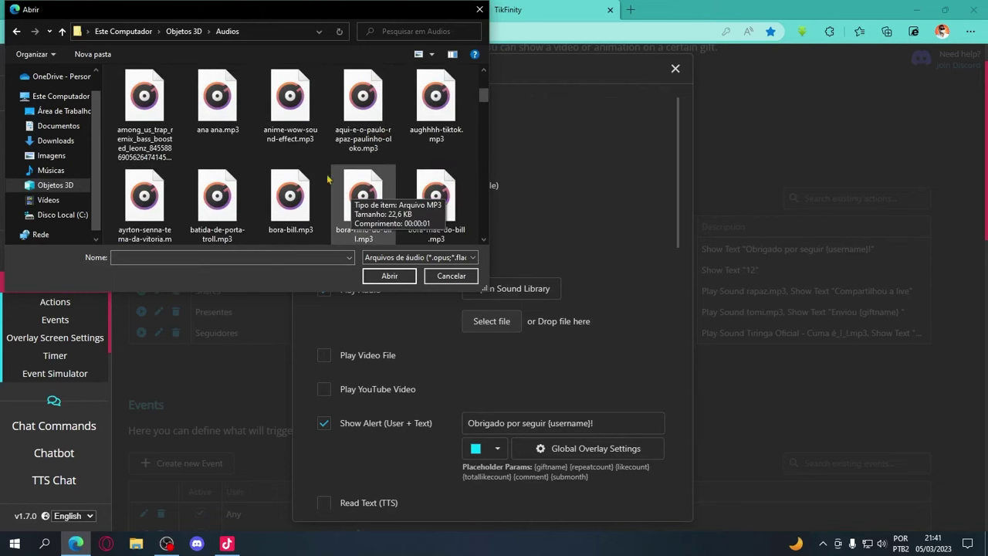
{"action": "scroll", "coordinate": [319, 177], "scroll_direction": "down", "scroll_amount": 5}
{"action": "scroll", "coordinate": [282, 155], "scroll_direction": "up", "scroll_amount": 2}
{"action": "left_click", "coordinate": [283, 144]}
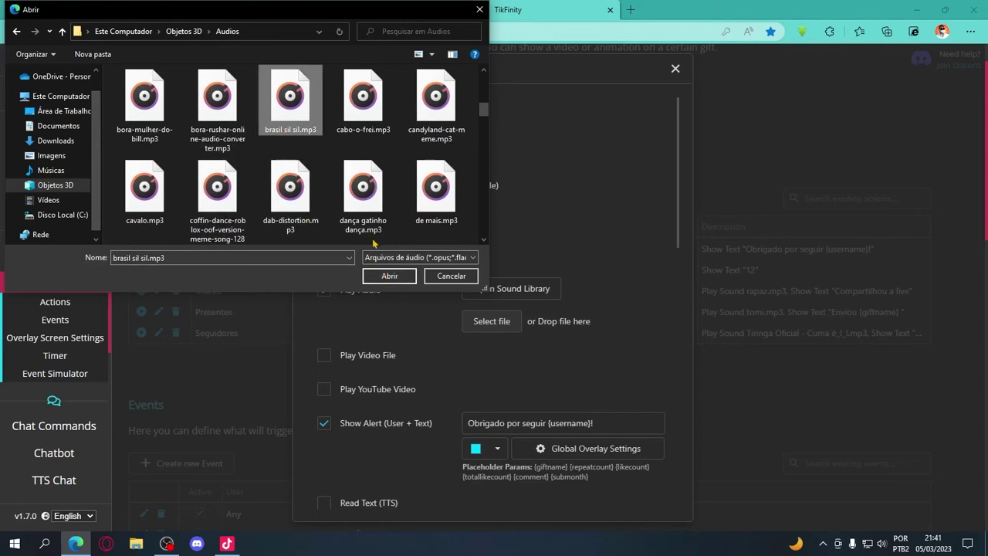
{"action": "left_click", "coordinate": [388, 276]}
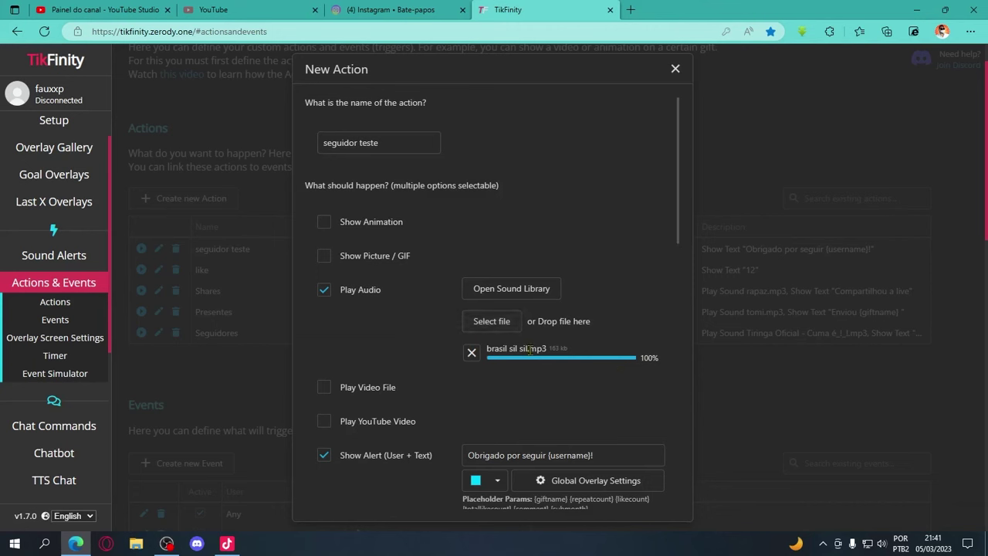
Browse the ready-made sounds in the Sound Library and return to the action's settings
{"action": "left_click", "coordinate": [503, 297]}
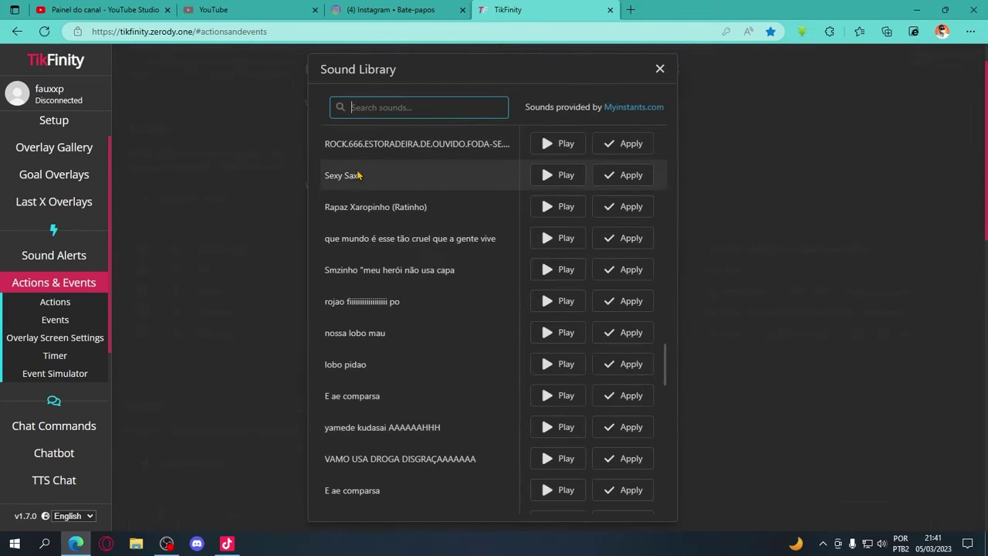
{"action": "scroll", "coordinate": [411, 211], "scroll_direction": "up", "scroll_amount": 15}
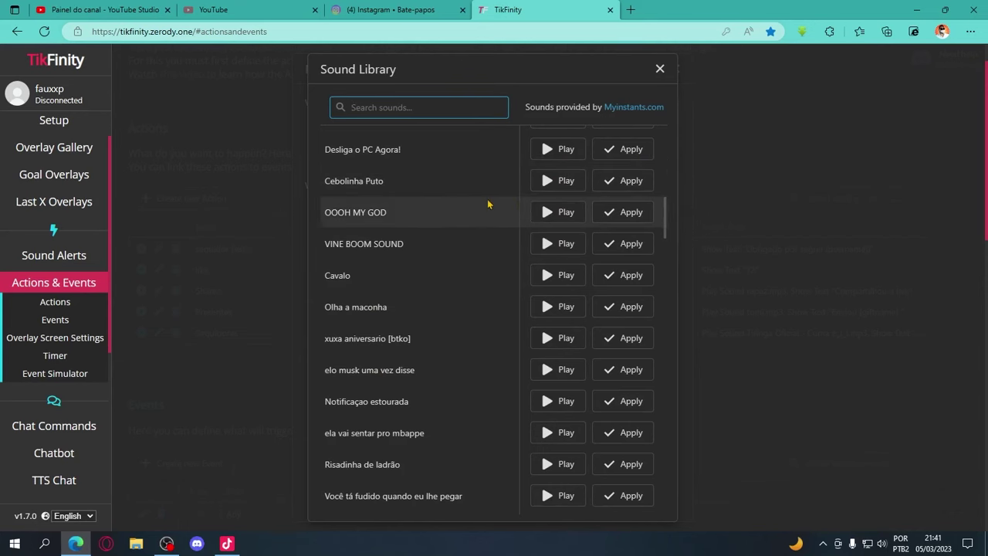
{"action": "left_click", "coordinate": [612, 183]}
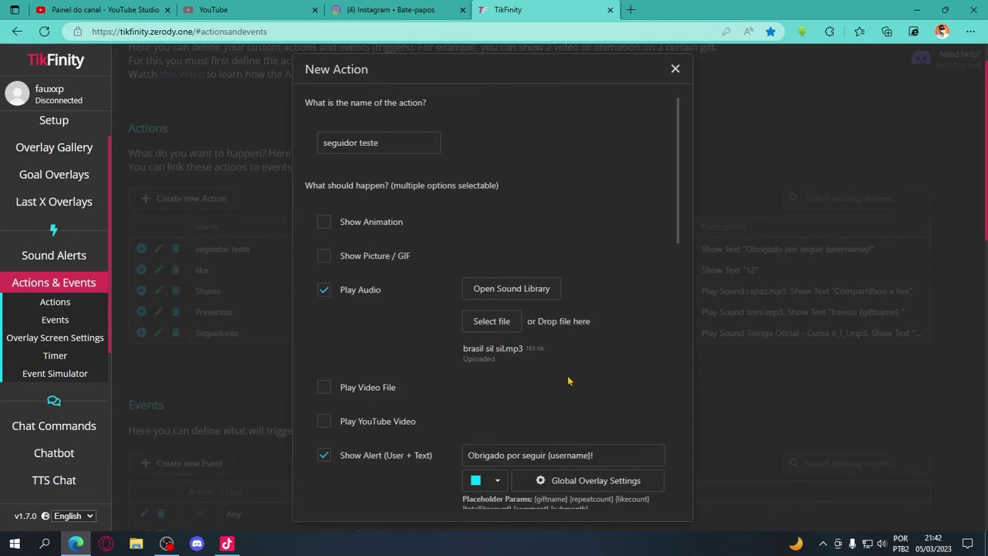
Review the action's display duration and overlay screen settings, and save the action
{"action": "scroll", "coordinate": [494, 384], "scroll_direction": "down", "scroll_amount": 8}
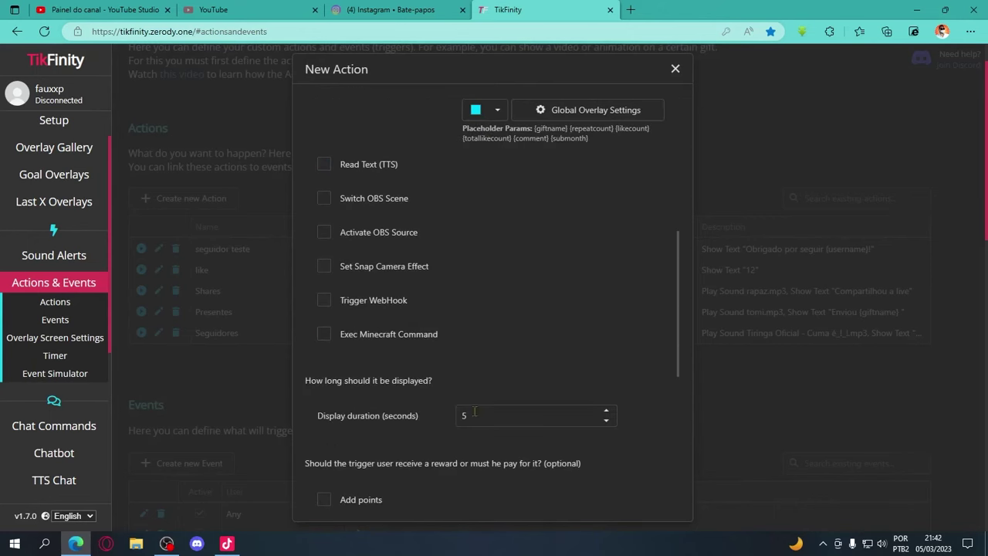
{"action": "scroll", "coordinate": [494, 440], "scroll_direction": "down", "scroll_amount": 2}
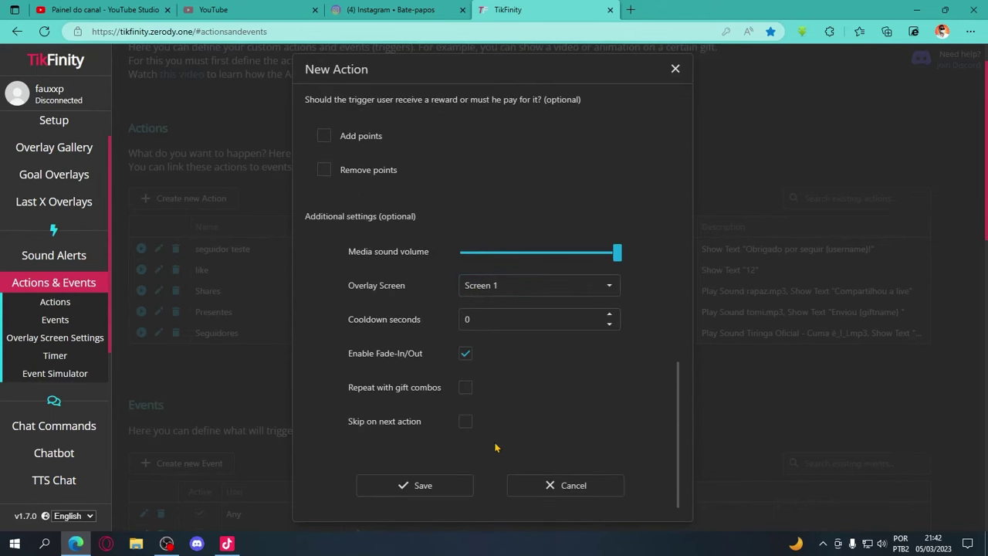
{"action": "left_click", "coordinate": [433, 482]}
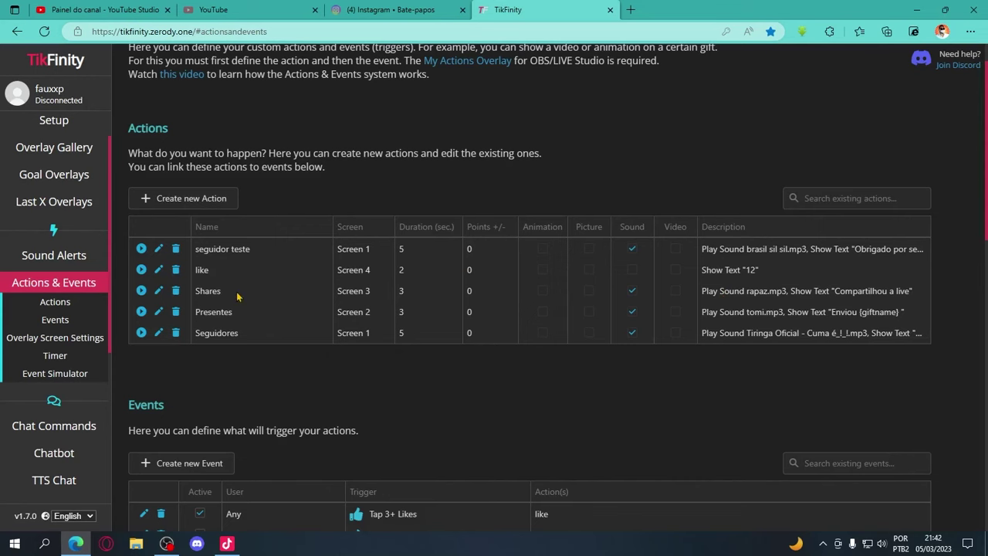
Reopen the "seguidor teste" action for editing and enable Read Text (TTS)
{"action": "left_click", "coordinate": [158, 250]}
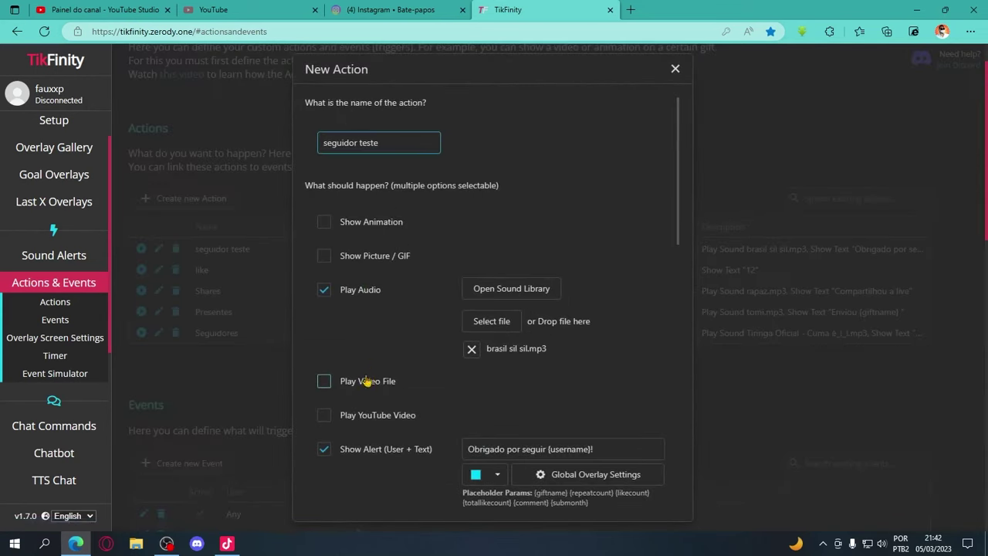
{"action": "scroll", "coordinate": [351, 331], "scroll_direction": "down", "scroll_amount": 3}
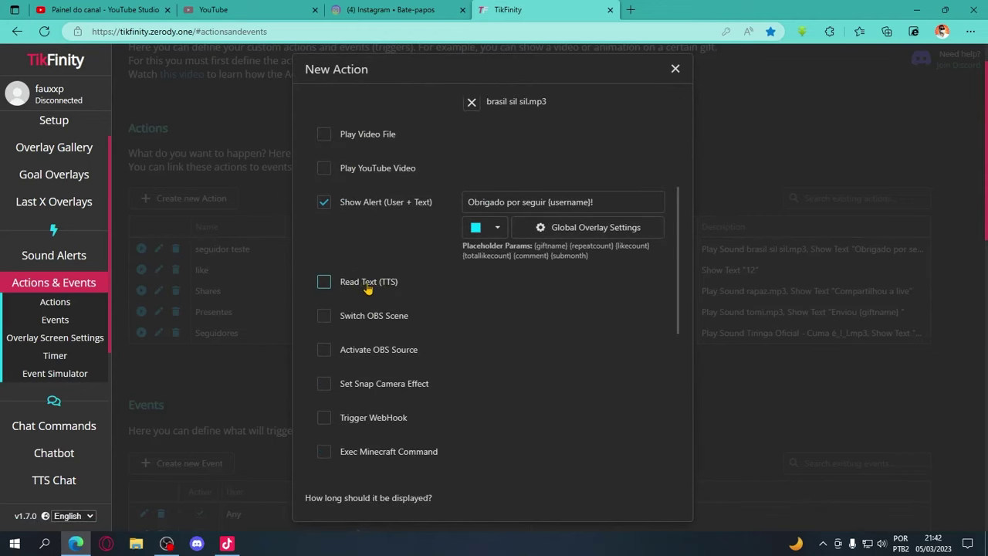
{"action": "left_click", "coordinate": [324, 282]}
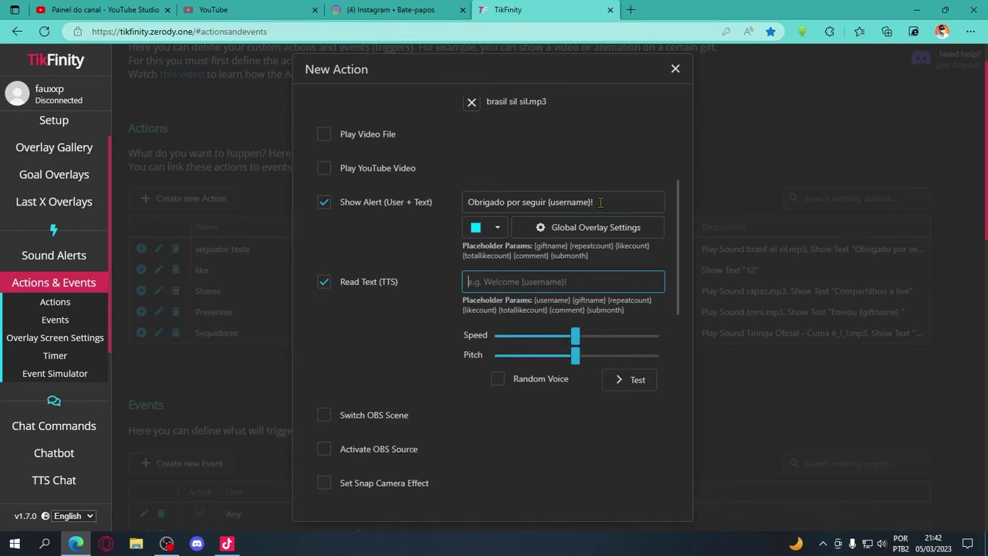
Copy the alert text "Obrigado por seguir {username}!" into the Read Text (TTS) message
{"action": "left_click_drag", "start_coordinate": [601, 202], "coordinate": [468, 213]}
{"action": "right_click", "coordinate": [483, 203]}
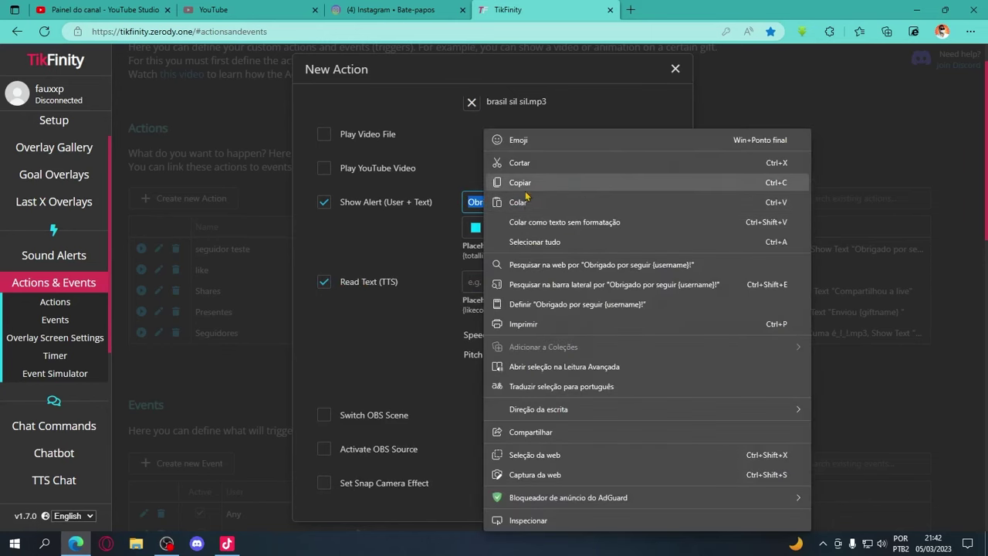
{"action": "left_click", "coordinate": [517, 183]}
{"action": "left_click", "coordinate": [504, 282]}
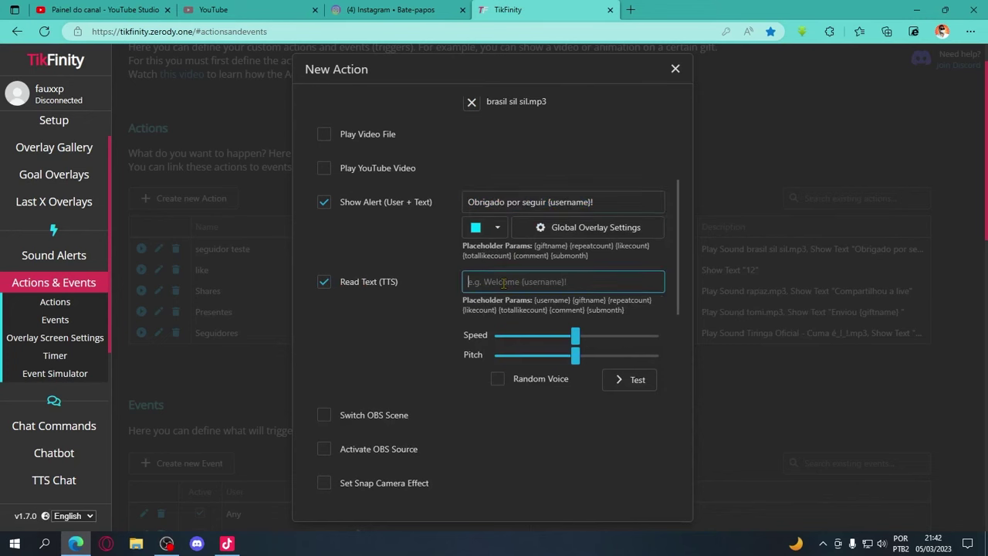
{"action": "right_click", "coordinate": [503, 282]}
{"action": "left_click", "coordinate": [535, 322]}
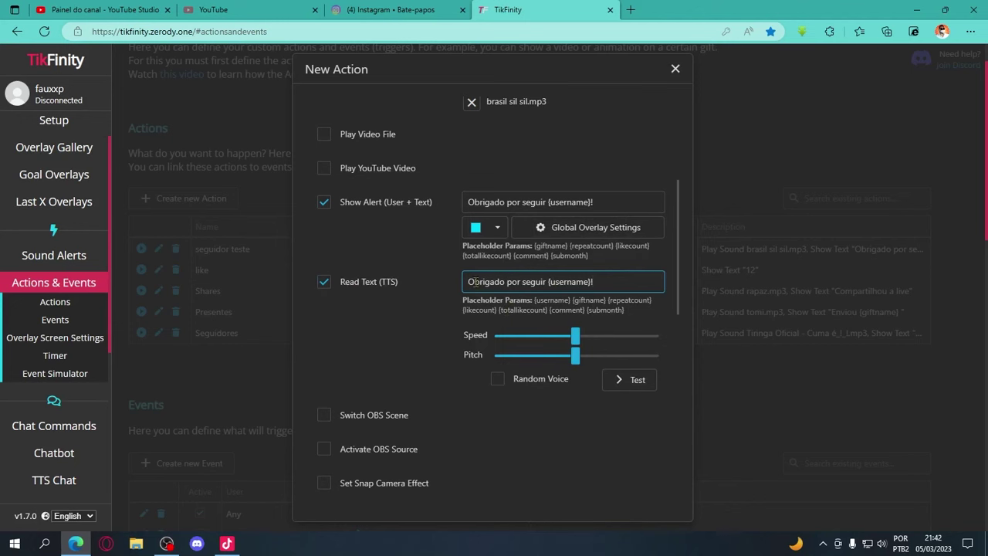
{"action": "scroll", "coordinate": [520, 432], "scroll_direction": "up", "scroll_amount": 2}
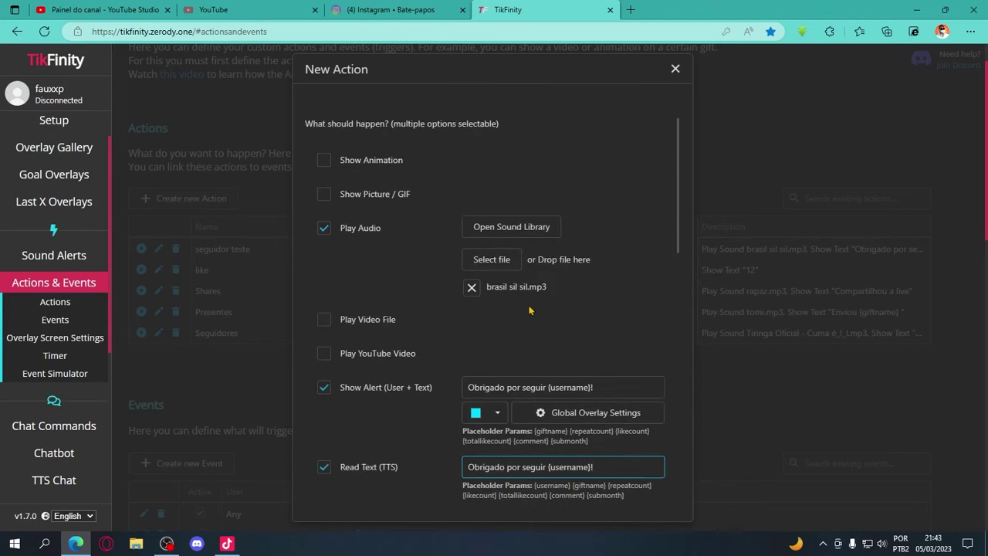